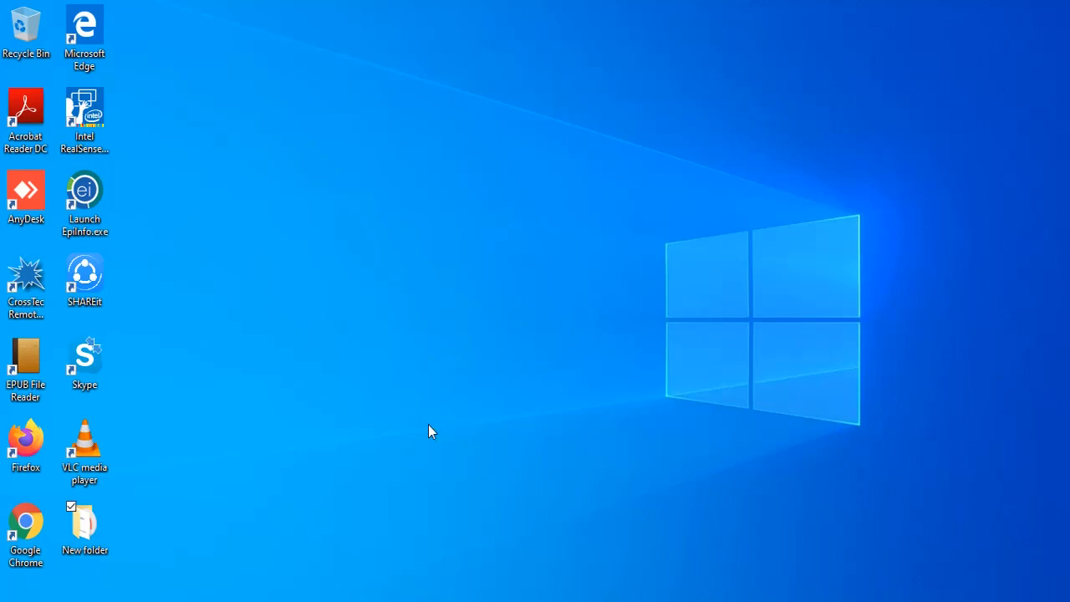
Step: Open Microsoft Edge and search Google for "eclipse ide"
{"action": "left_click", "coordinate": [403, 601]}
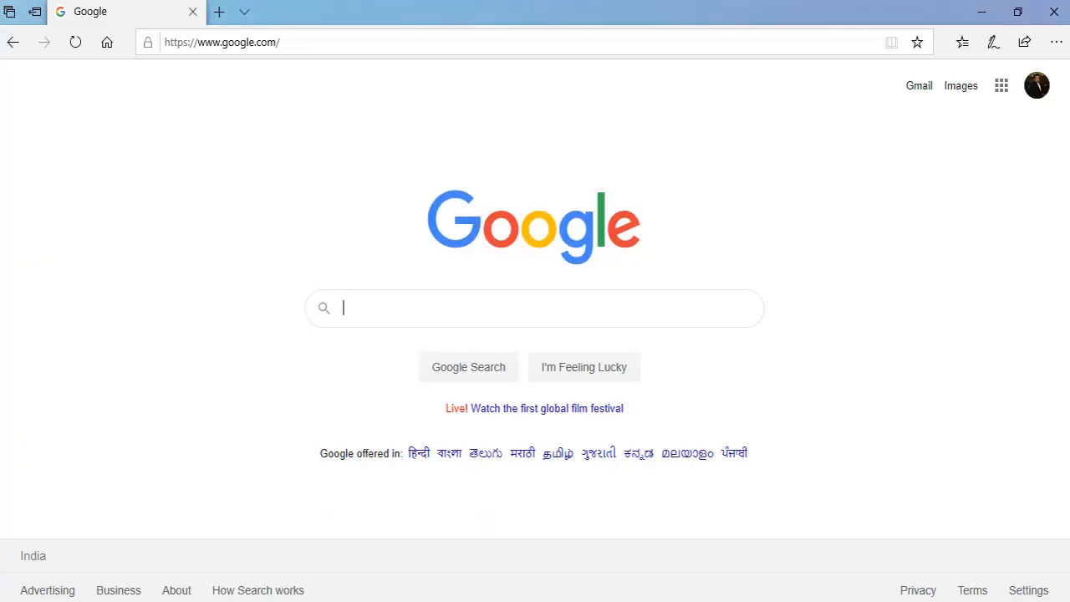
{"action": "left_click", "coordinate": [384, 292]}
{"action": "type", "text": "ecl"}
{"action": "key", "text": "Down"}
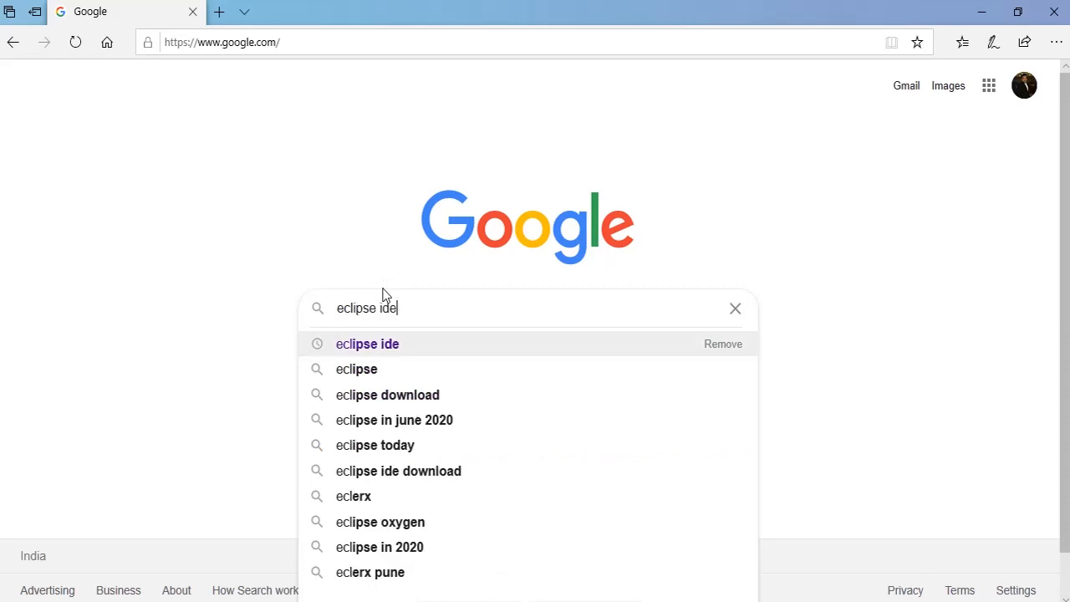
{"action": "key", "text": "Return"}
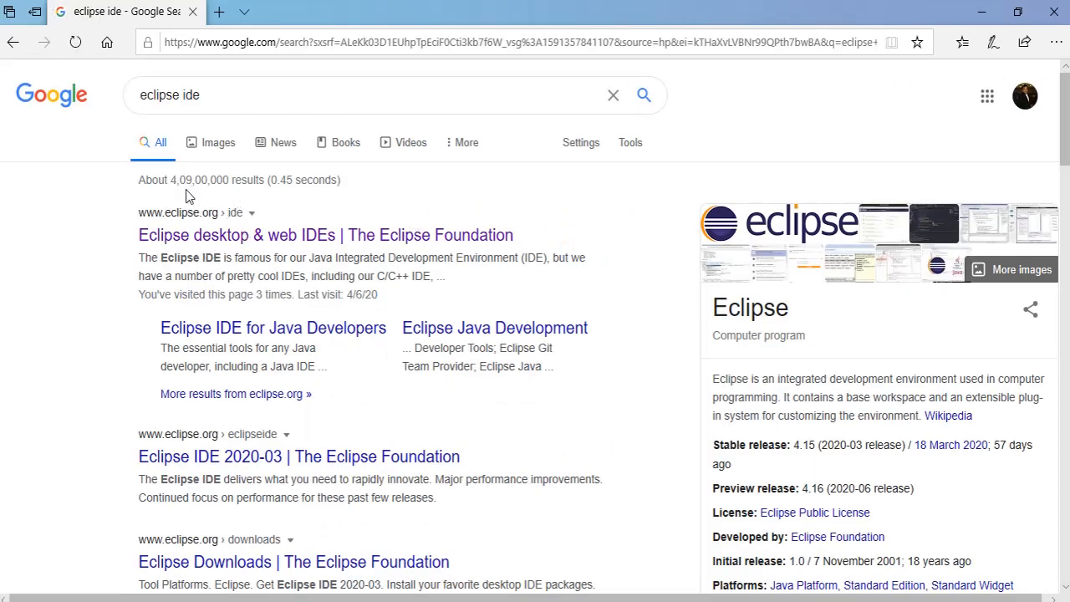
{"action": "left_click", "coordinate": [235, 243]}
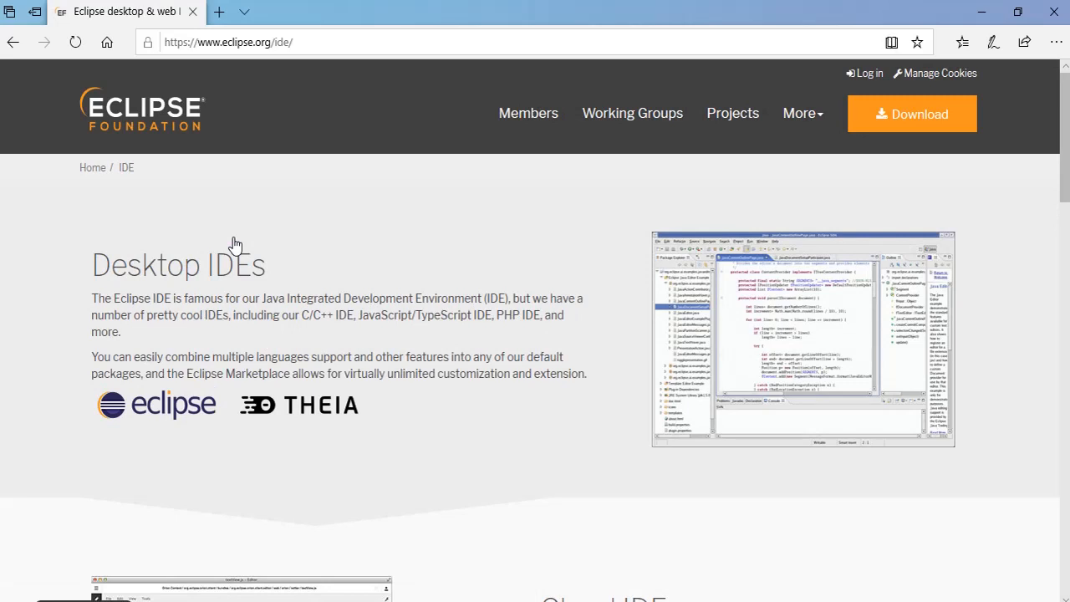
{"action": "left_click", "coordinate": [160, 415]}
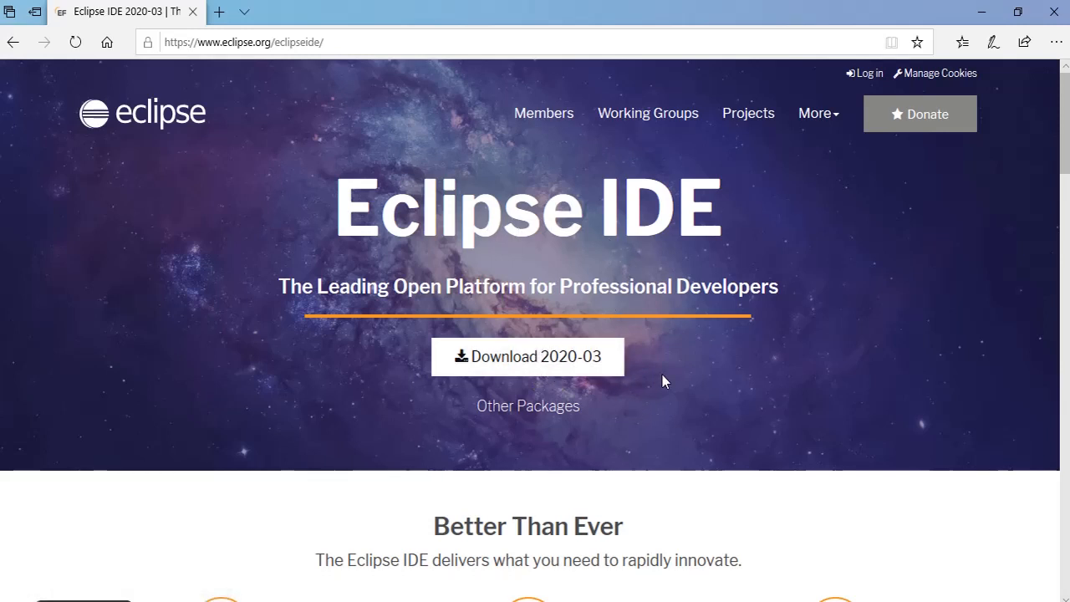
{"action": "left_click", "coordinate": [531, 351]}
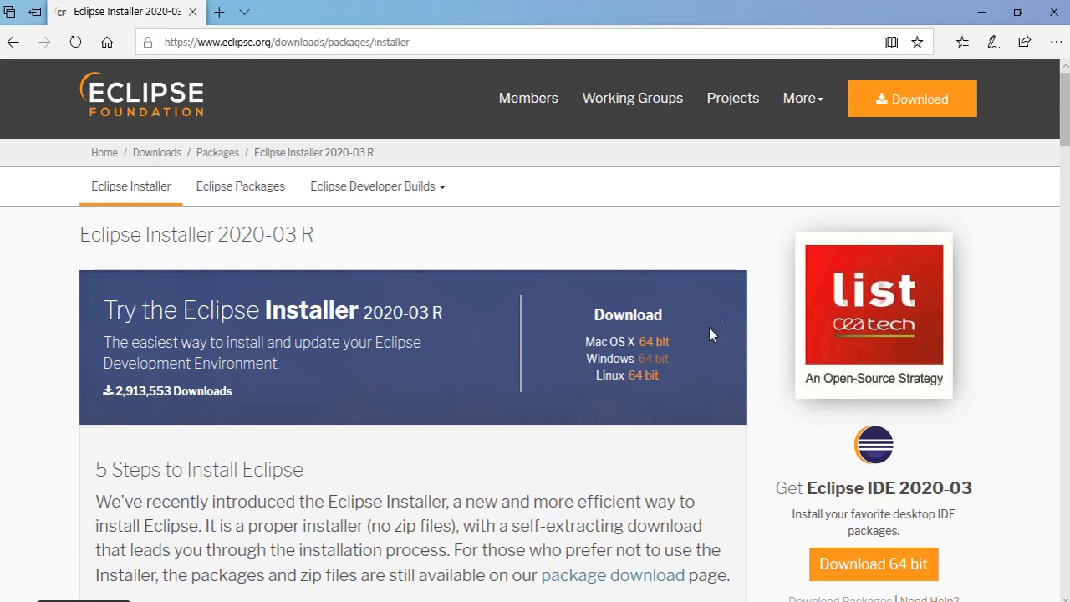
{"action": "left_click", "coordinate": [656, 361]}
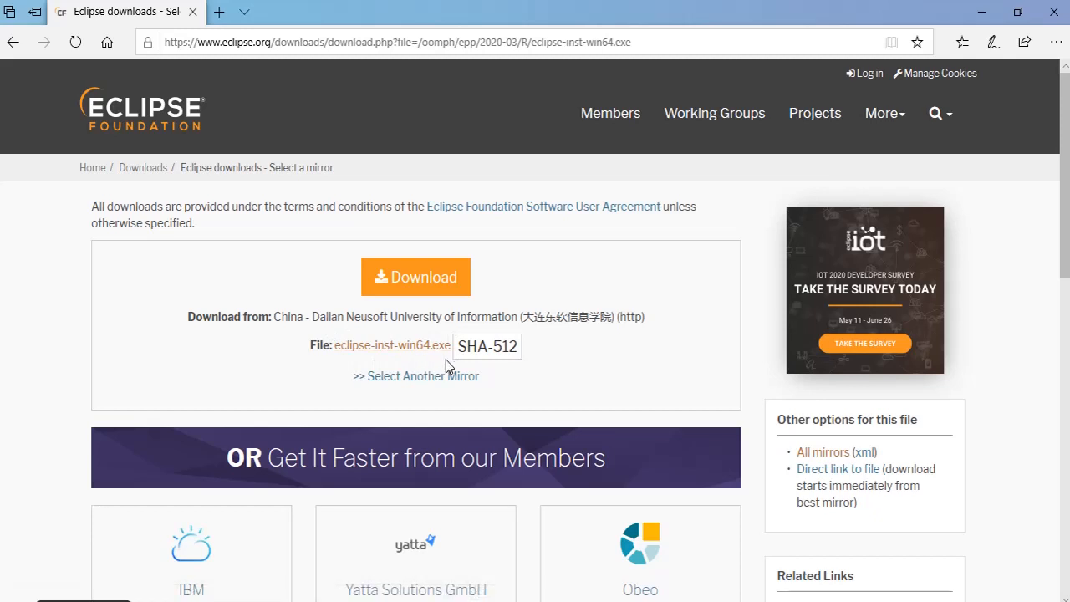
{"action": "left_click", "coordinate": [410, 284]}
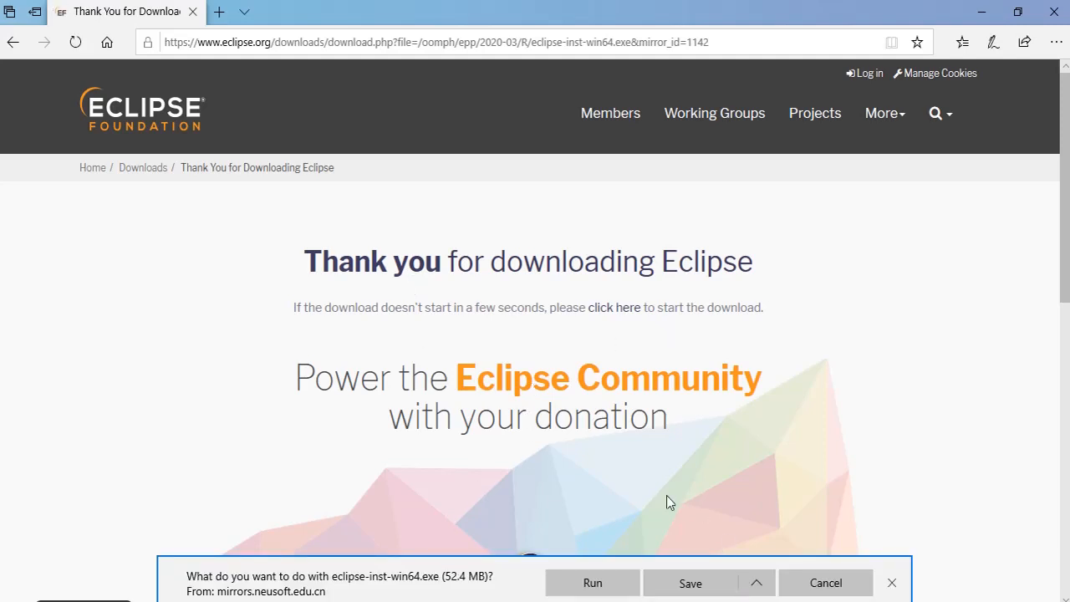
Step: Minimize the browser and run the eclipse-inst-win64 installer from the desktop
{"action": "left_click", "coordinate": [979, 15]}
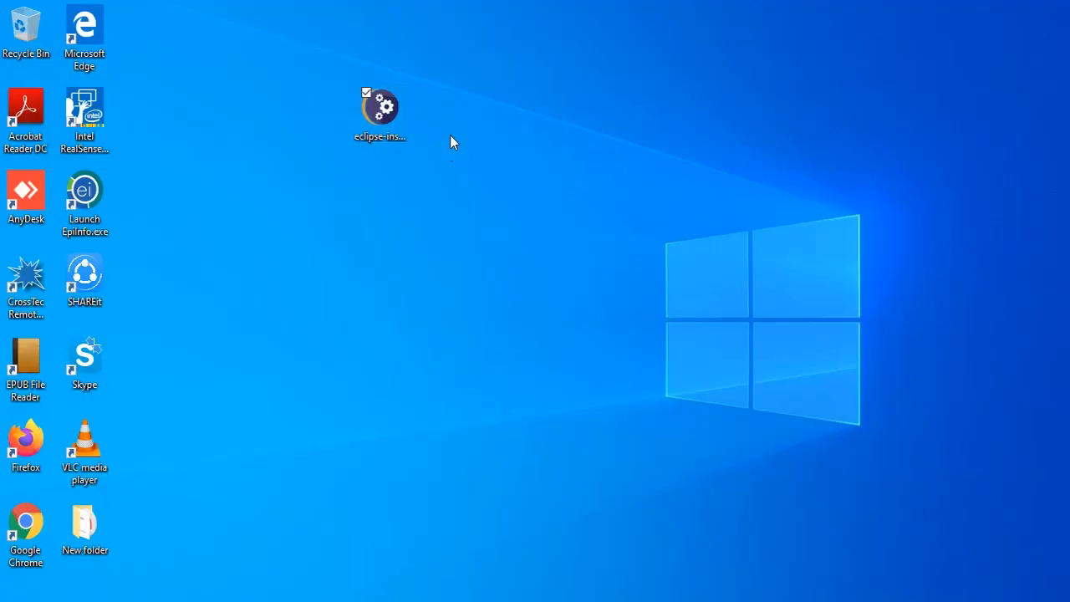
{"action": "left_click", "coordinate": [372, 124]}
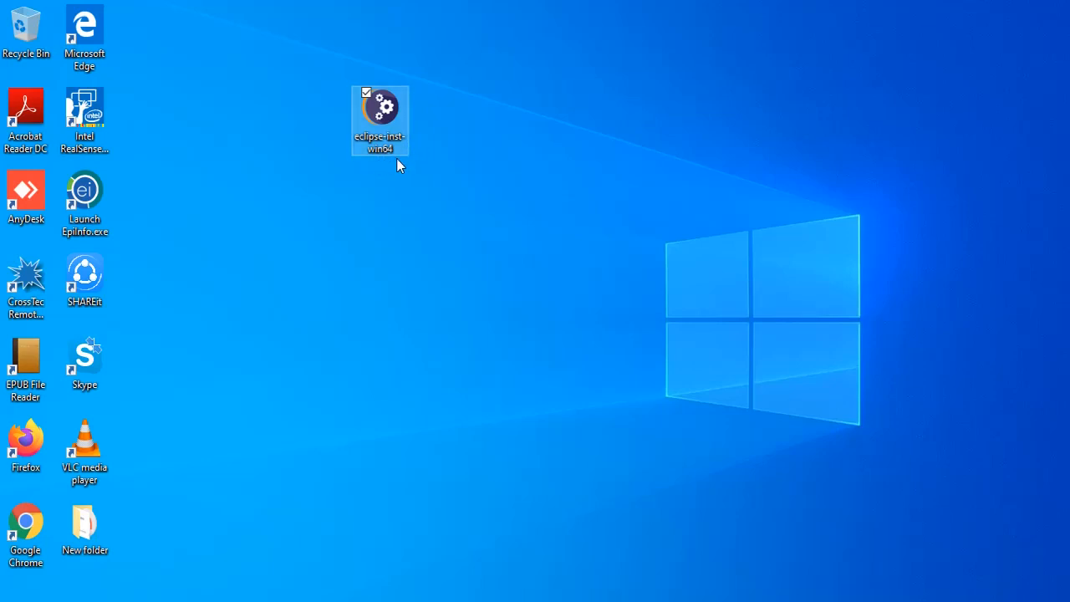
{"action": "double_click", "coordinate": [388, 132]}
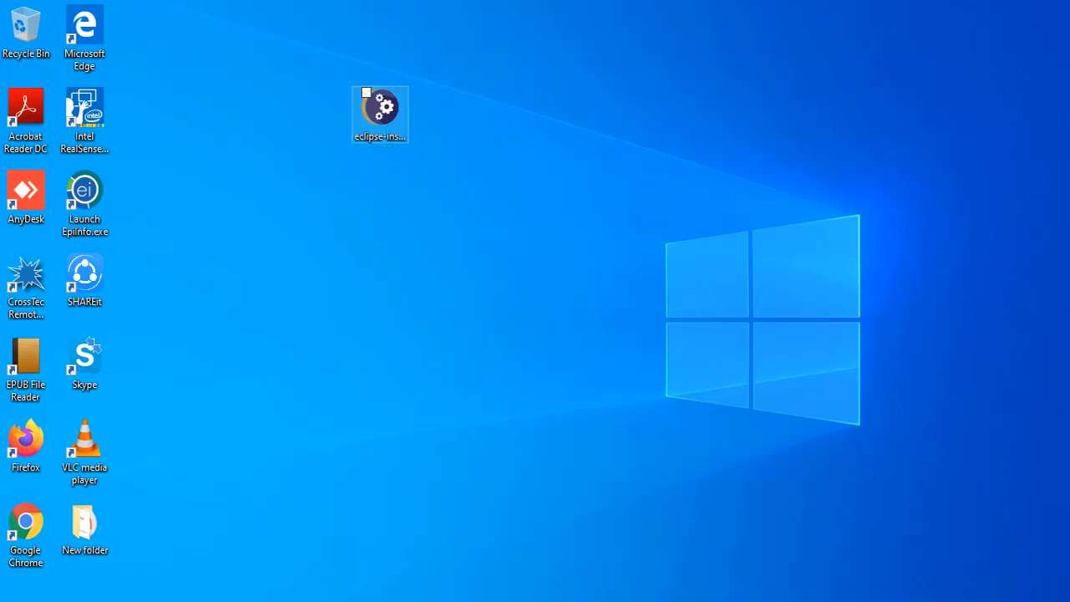
{"action": "left_click", "coordinate": [399, 142]}
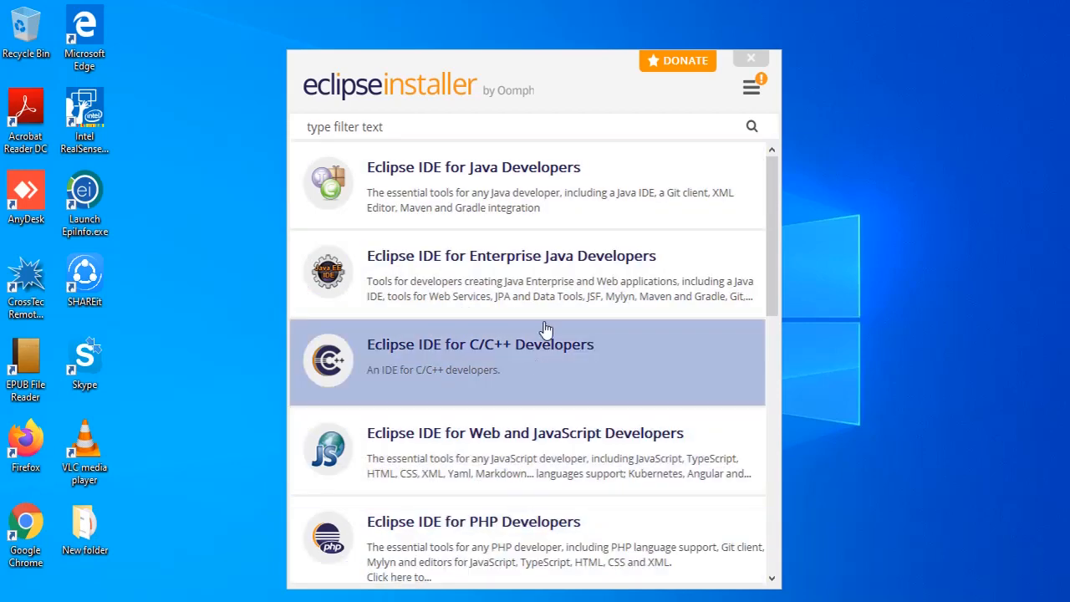
Step: Install the Eclipse IDE for Java Developers package with the default Java VM, installation folder and shortcut options
{"action": "scroll", "coordinate": [544, 331], "scroll_direction": "down", "scroll_amount": 2}
{"action": "scroll", "coordinate": [544, 330], "scroll_direction": "up", "scroll_amount": 2}
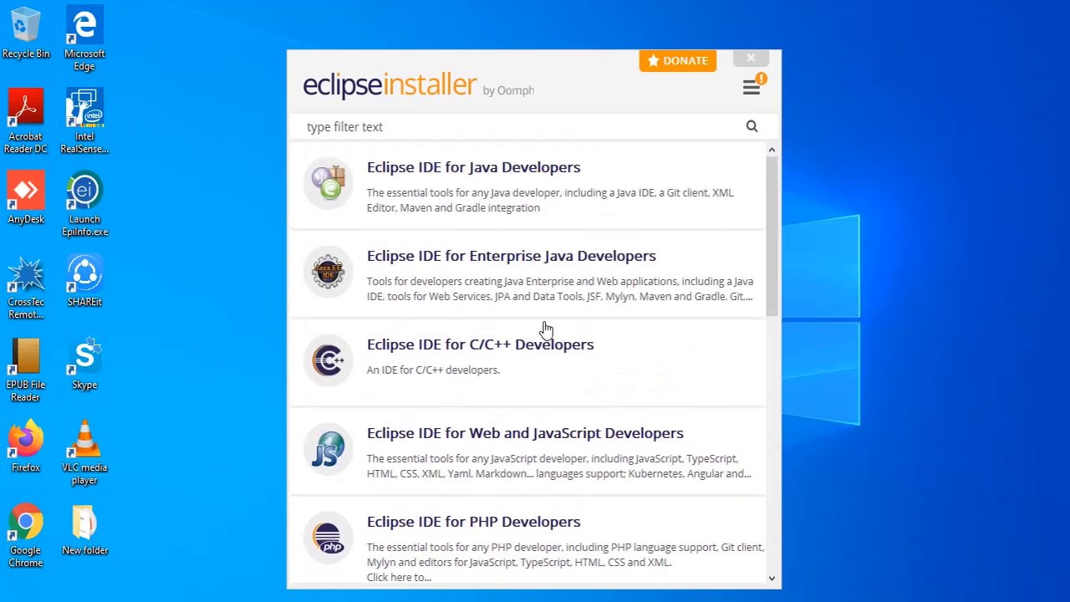
{"action": "left_click", "coordinate": [443, 197]}
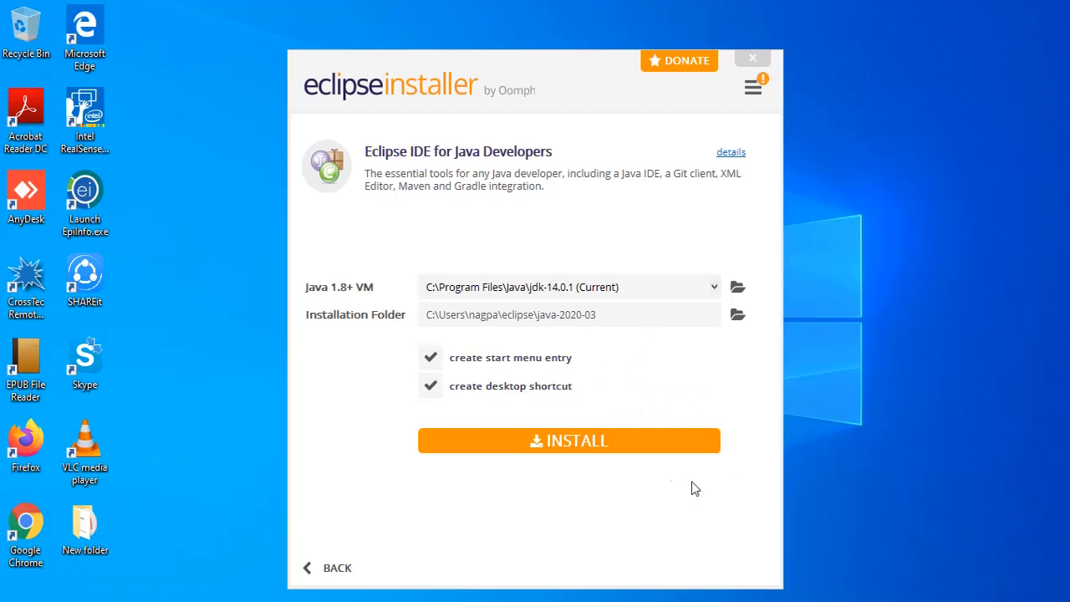
{"action": "left_click", "coordinate": [576, 443]}
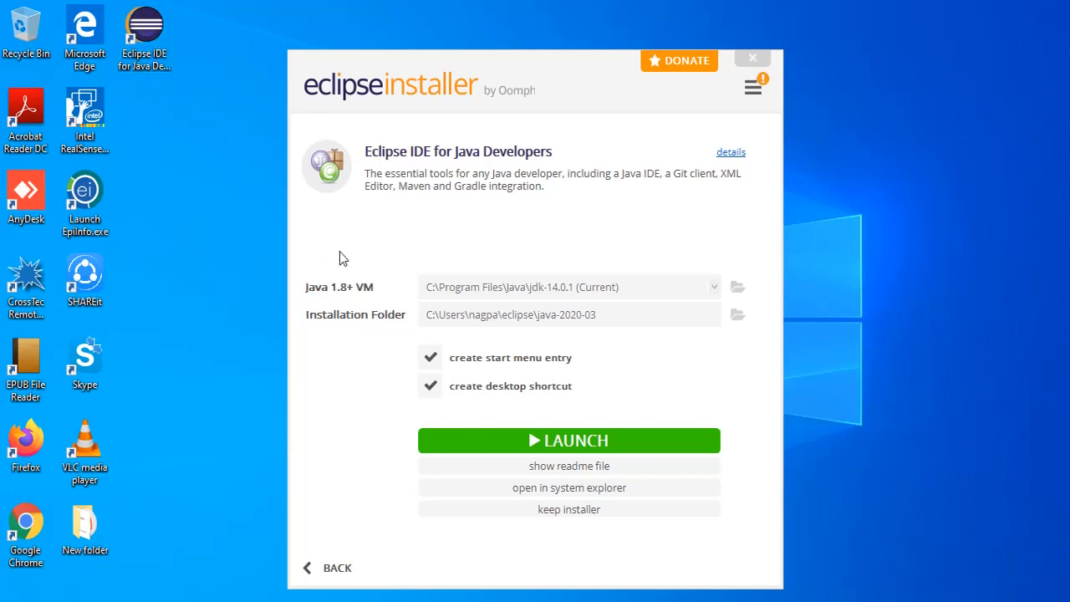
Step: Launch the installed Eclipse IDE, maximize its window, and clear the Welcome view away to show the workbench
{"action": "left_click", "coordinate": [501, 442]}
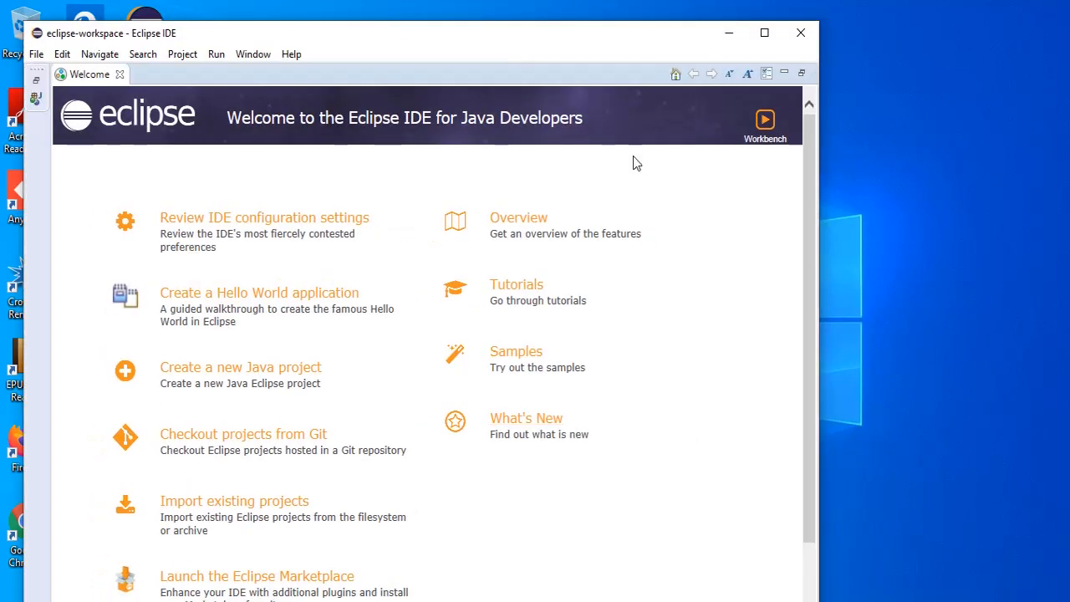
{"action": "double_click", "coordinate": [622, 34]}
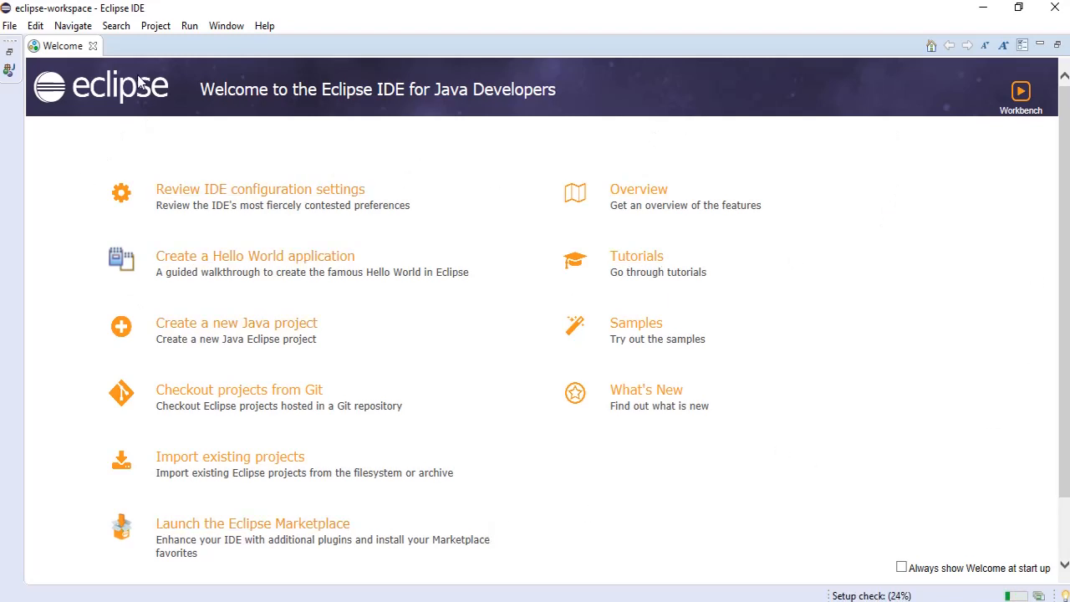
{"action": "left_click", "coordinate": [14, 55]}
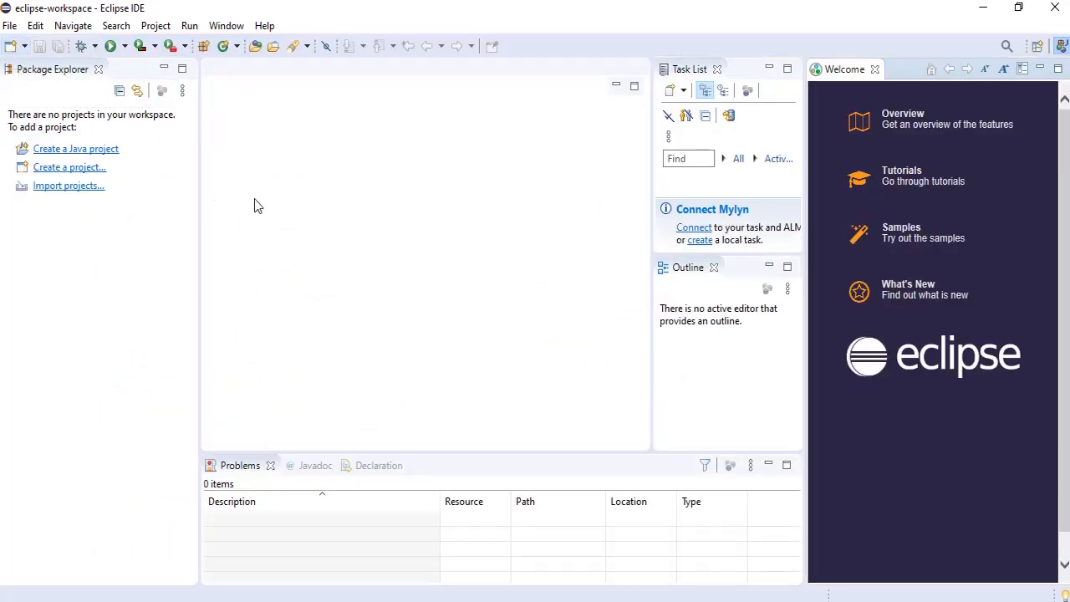
{"action": "left_click", "coordinate": [1039, 68]}
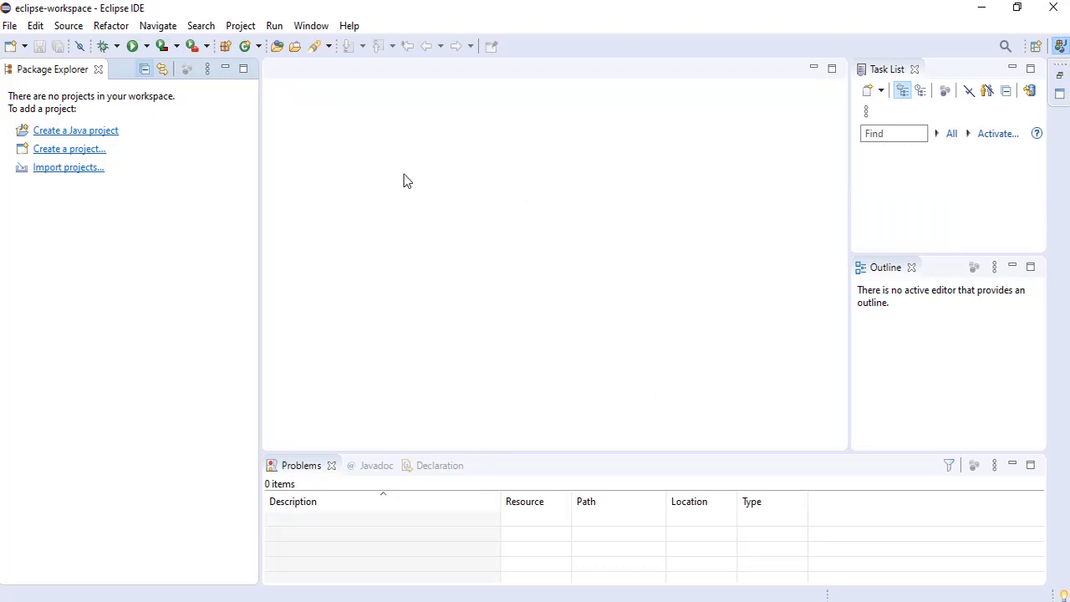
Step: Start a new Java project and name it LearnJava
{"action": "left_click", "coordinate": [13, 25]}
{"action": "mouse_move", "coordinate": [35, 26]}
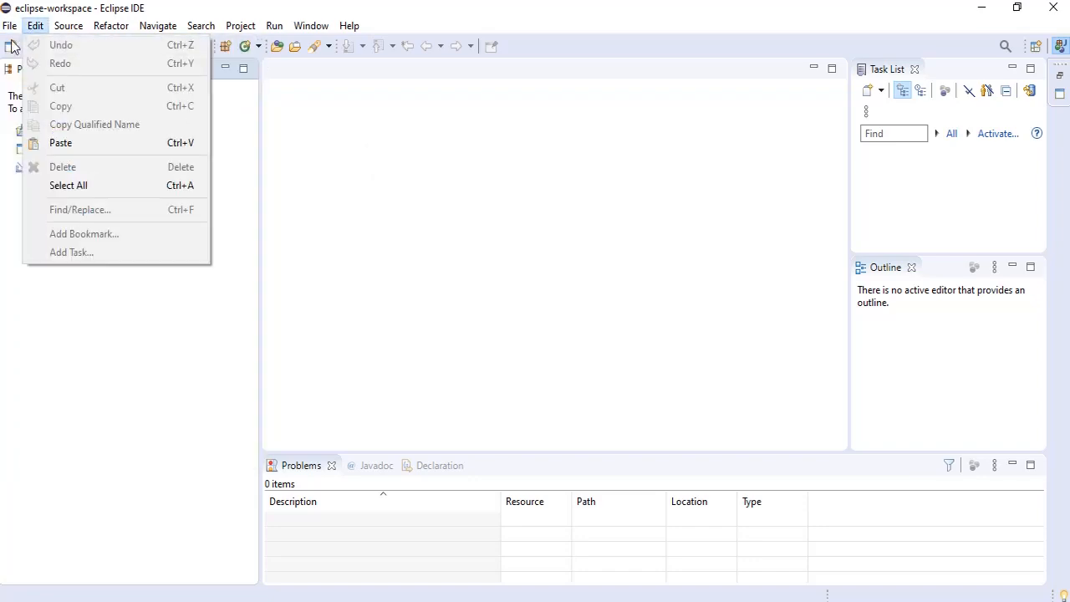
{"action": "mouse_move", "coordinate": [17, 50]}
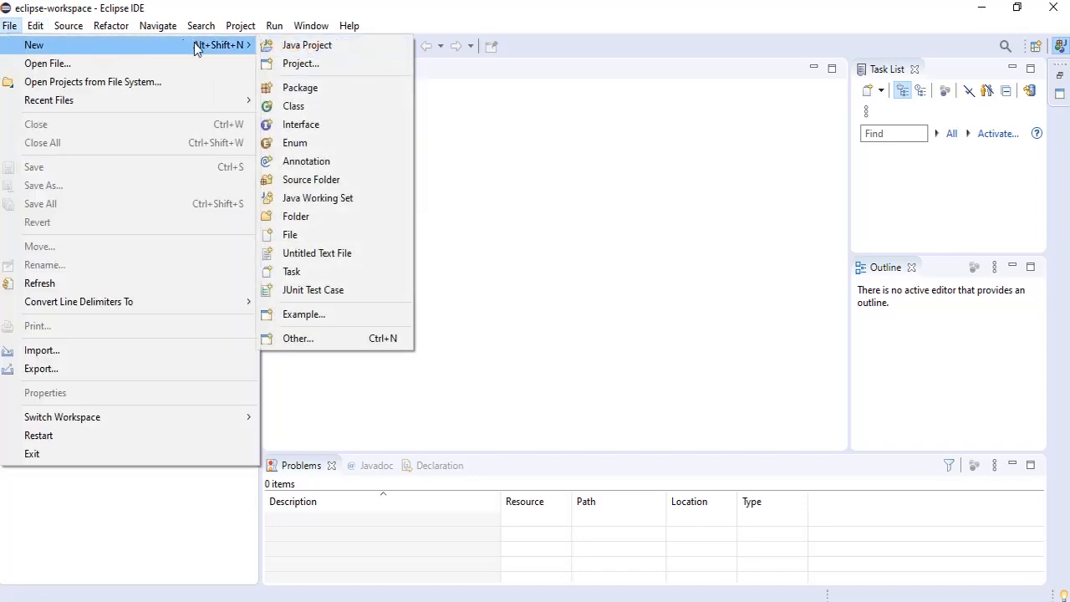
{"action": "left_click", "coordinate": [290, 46]}
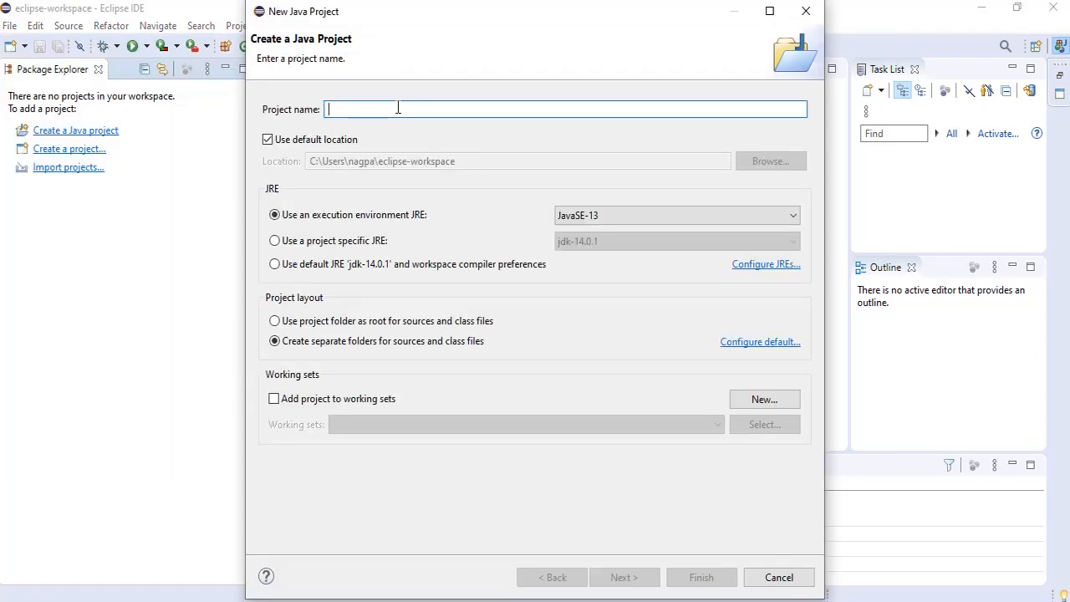
{"action": "type", "text": "Lear"}
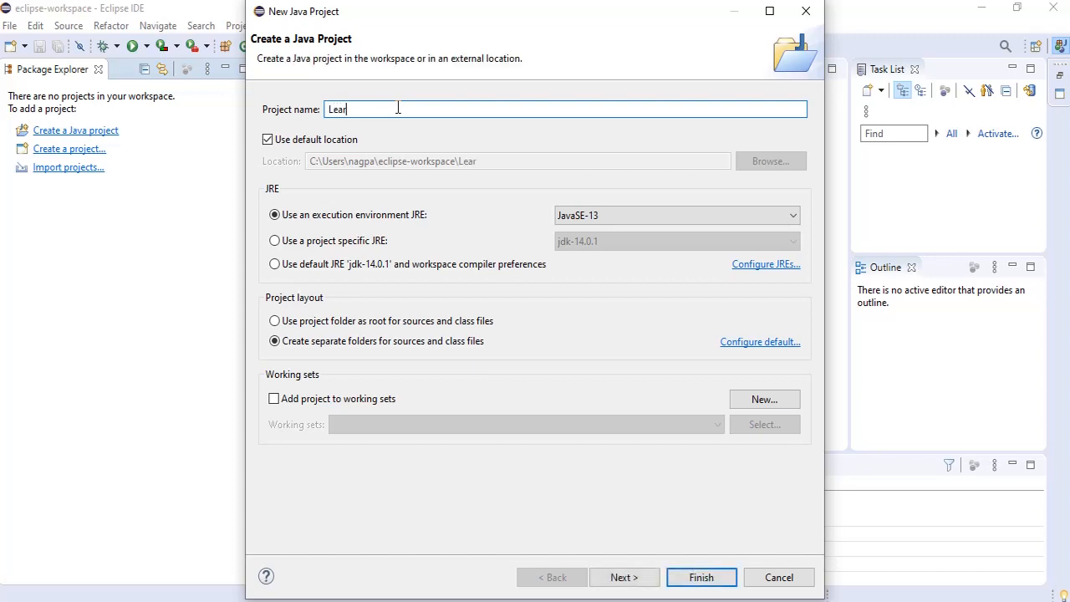
{"action": "type", "text": "nJava"}
{"action": "left_click", "coordinate": [286, 143]}
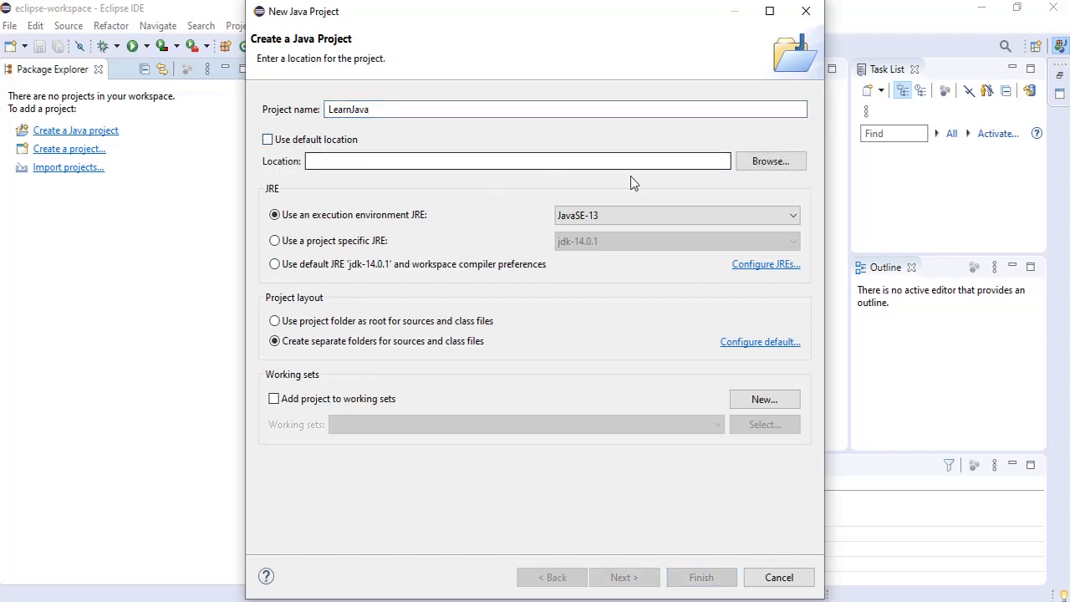
{"action": "left_click", "coordinate": [771, 161]}
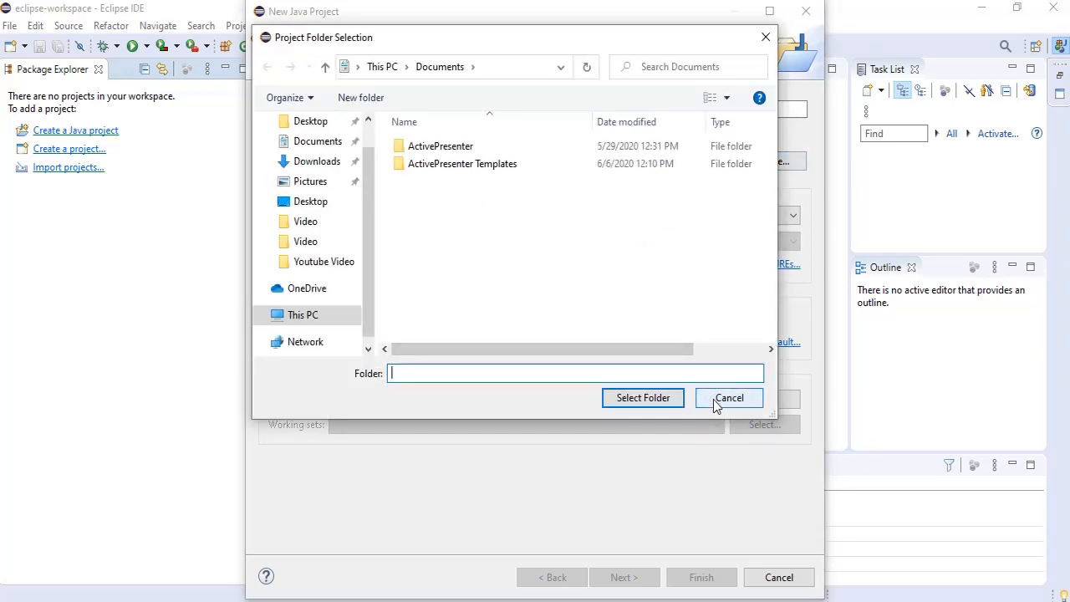
{"action": "left_click", "coordinate": [717, 400]}
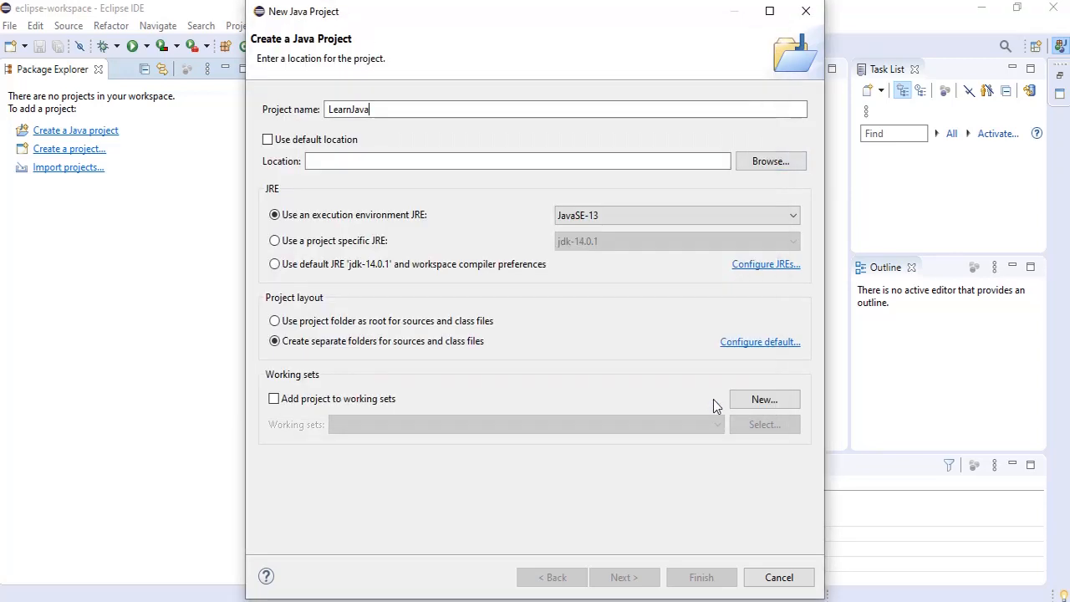
{"action": "left_click", "coordinate": [288, 145]}
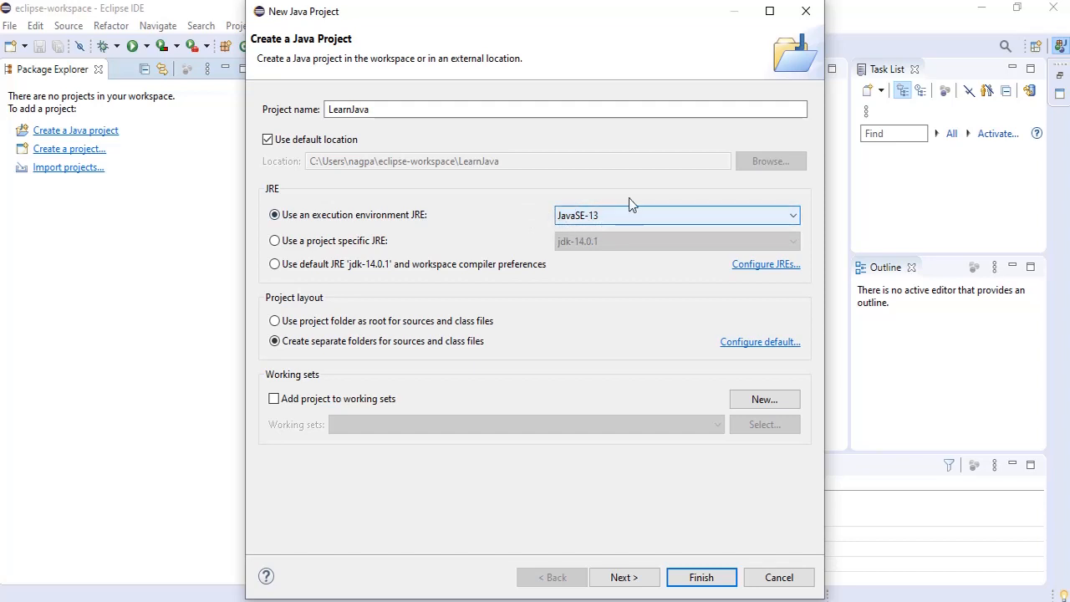
Step: Finish creating the LearnJava project and create its module-info.java file with LearnJava as the module name
{"action": "left_click", "coordinate": [577, 106]}
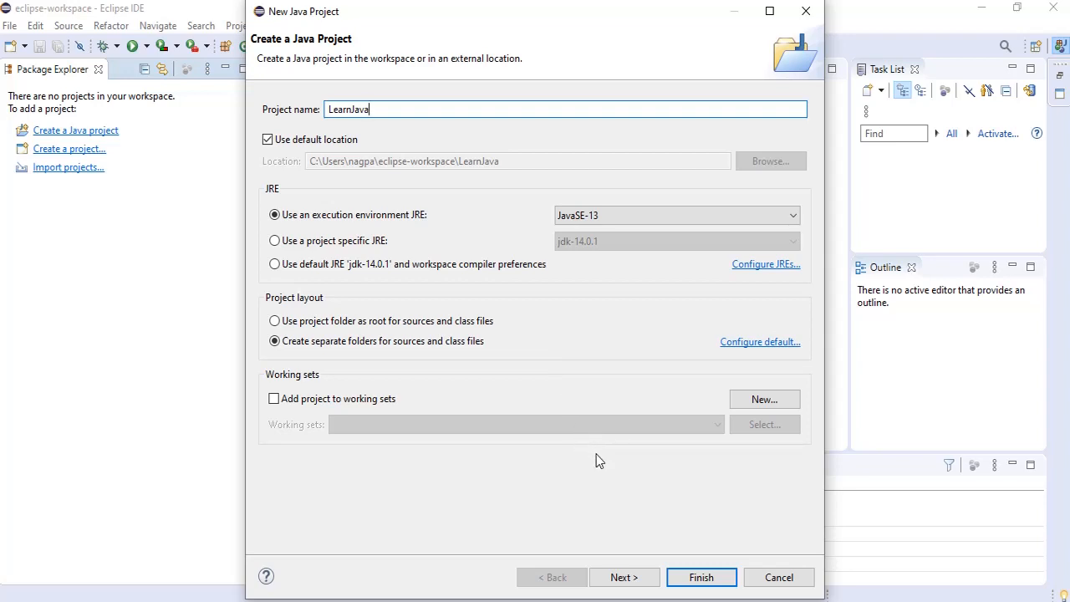
{"action": "left_click", "coordinate": [681, 577]}
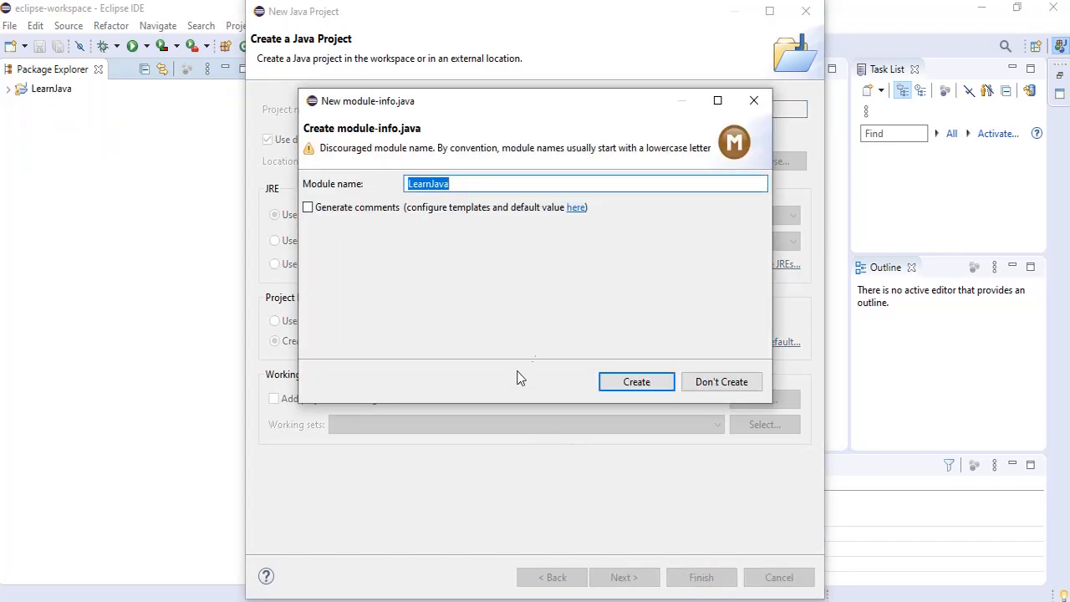
{"action": "left_click", "coordinate": [635, 382]}
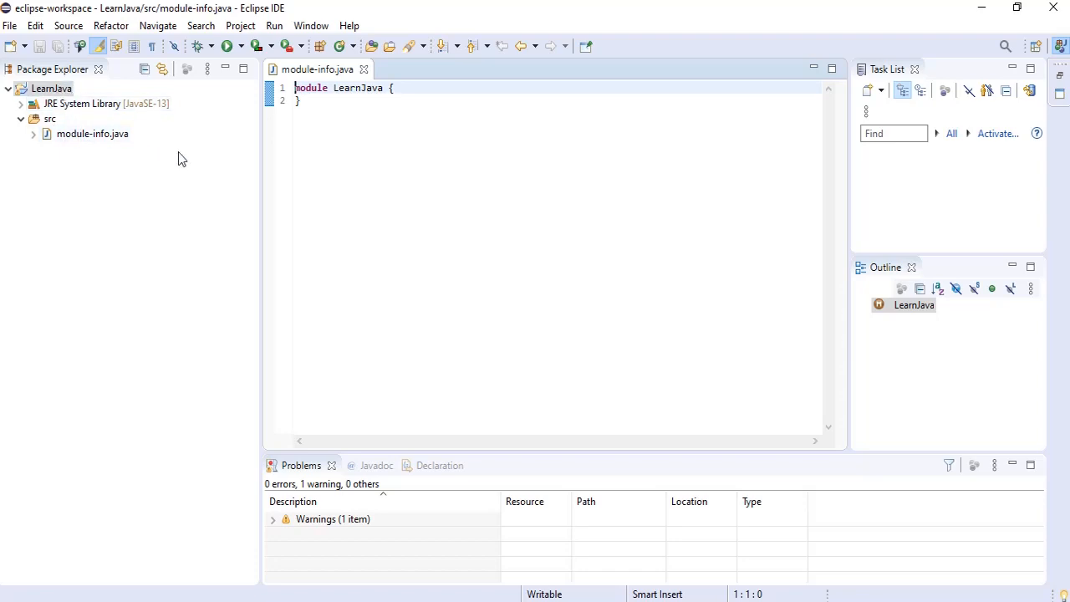
Step: Delete the module-info.java file from the project's src folder
{"action": "left_click", "coordinate": [86, 135]}
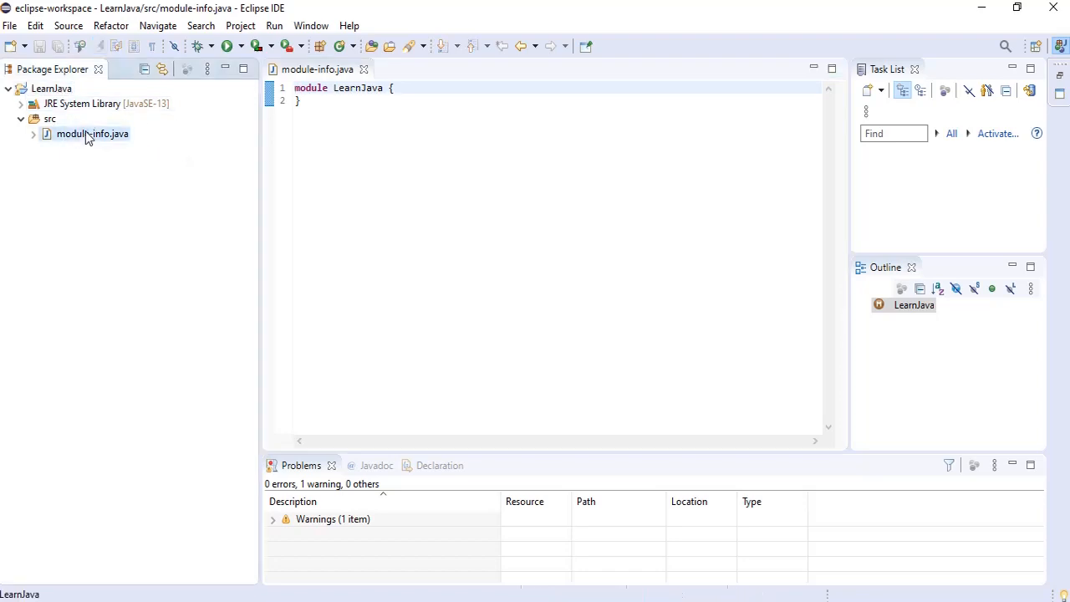
{"action": "right_click", "coordinate": [86, 136]}
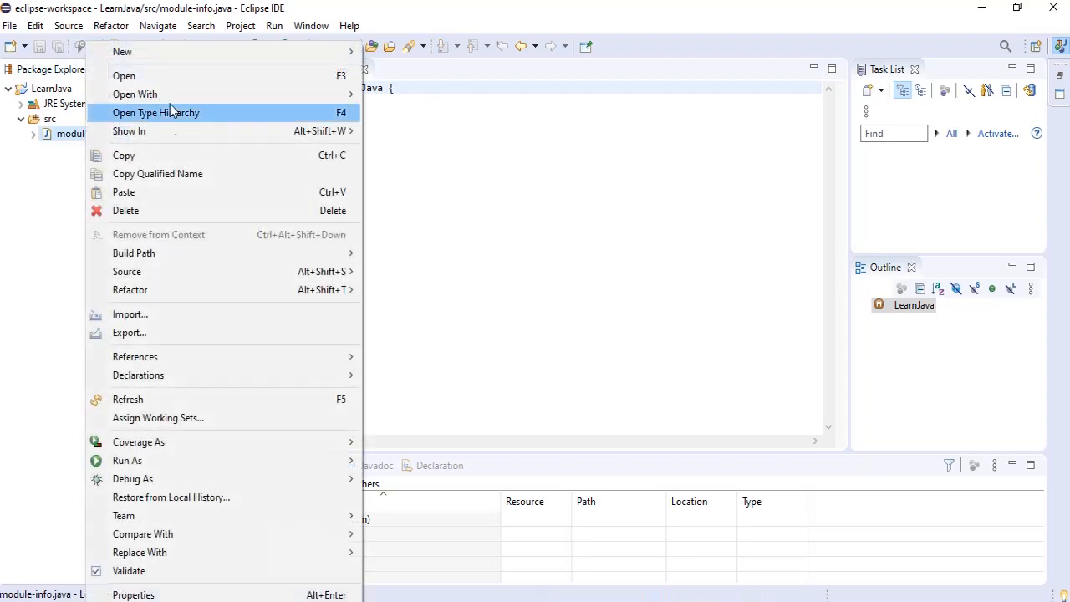
{"action": "left_click", "coordinate": [161, 215]}
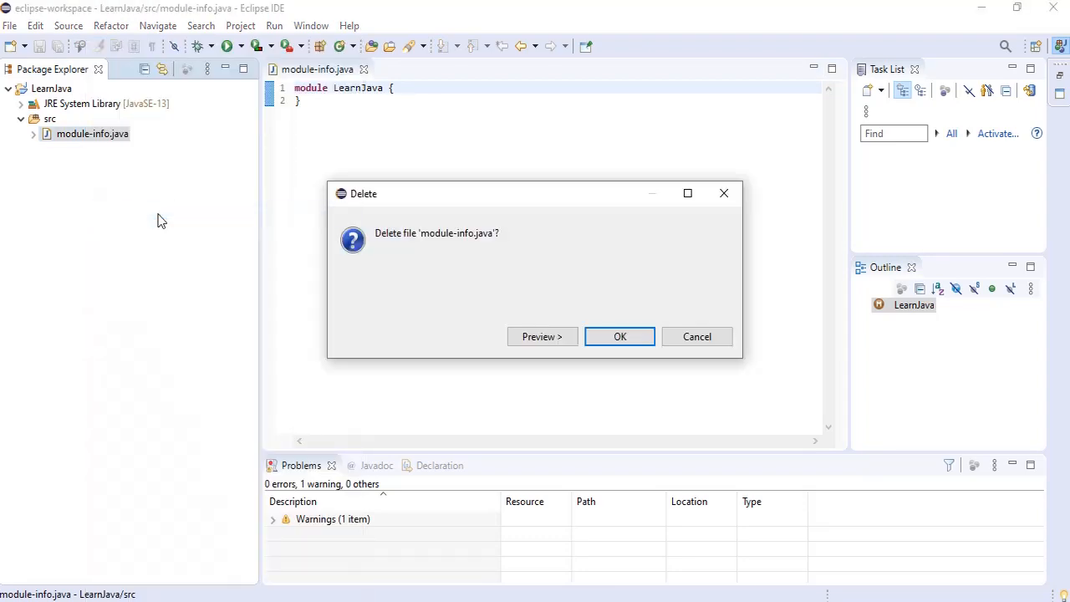
{"action": "left_click", "coordinate": [608, 336]}
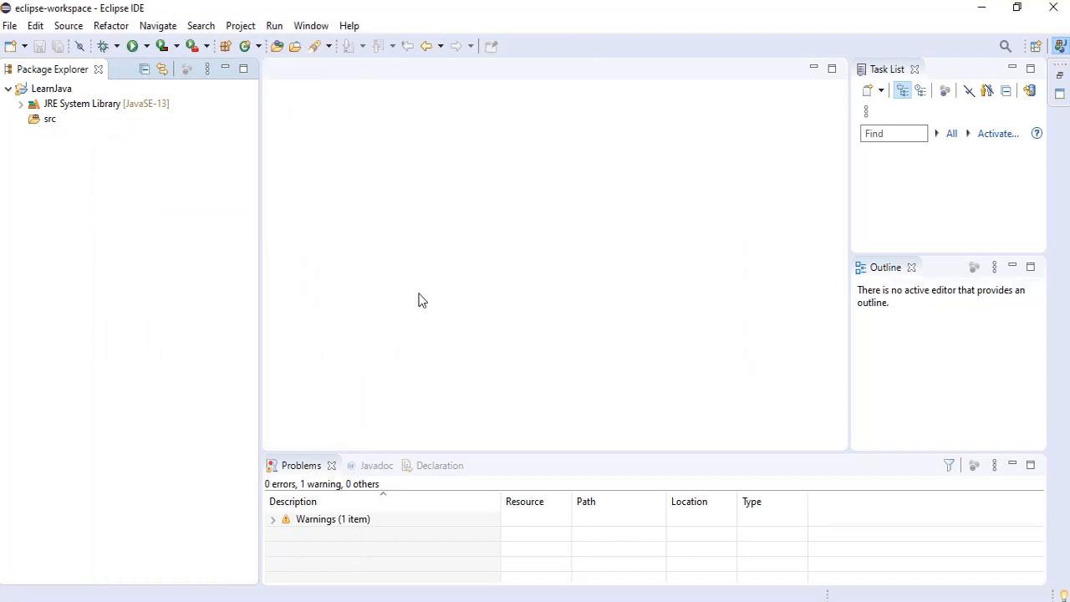
Step: Create a public class named Learn in the project's src folder, including the public static void main method stub
{"action": "left_click", "coordinate": [46, 120]}
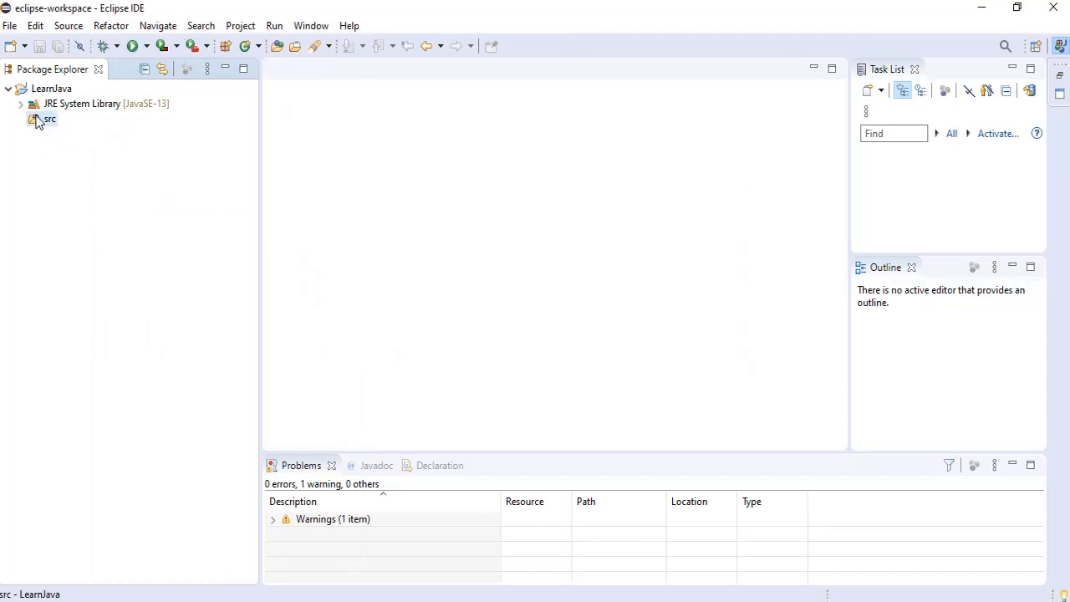
{"action": "right_click", "coordinate": [35, 122]}
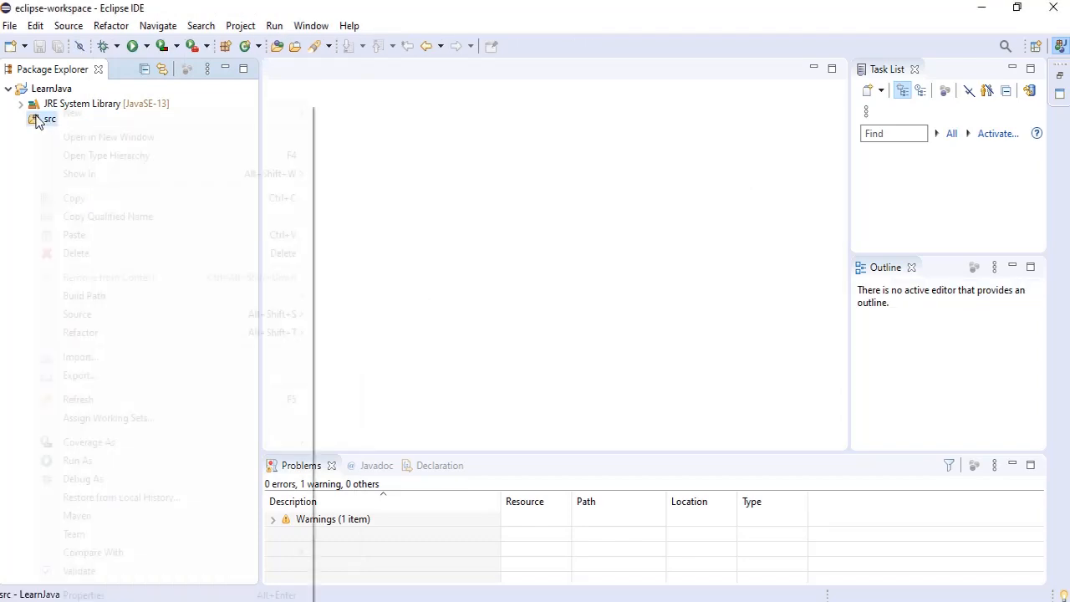
{"action": "mouse_move", "coordinate": [57, 119]}
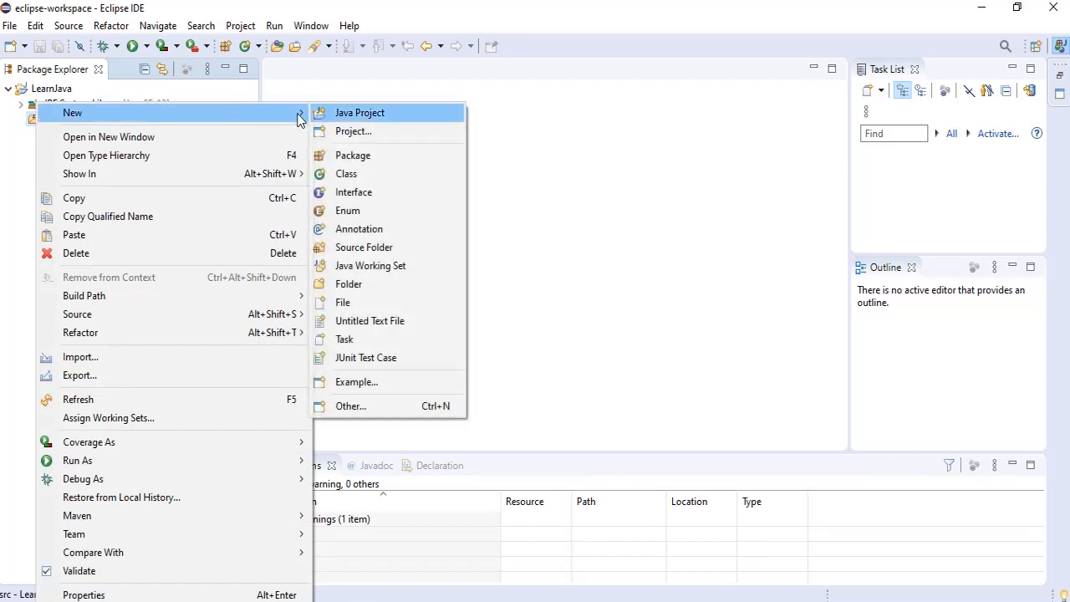
{"action": "left_click", "coordinate": [368, 173]}
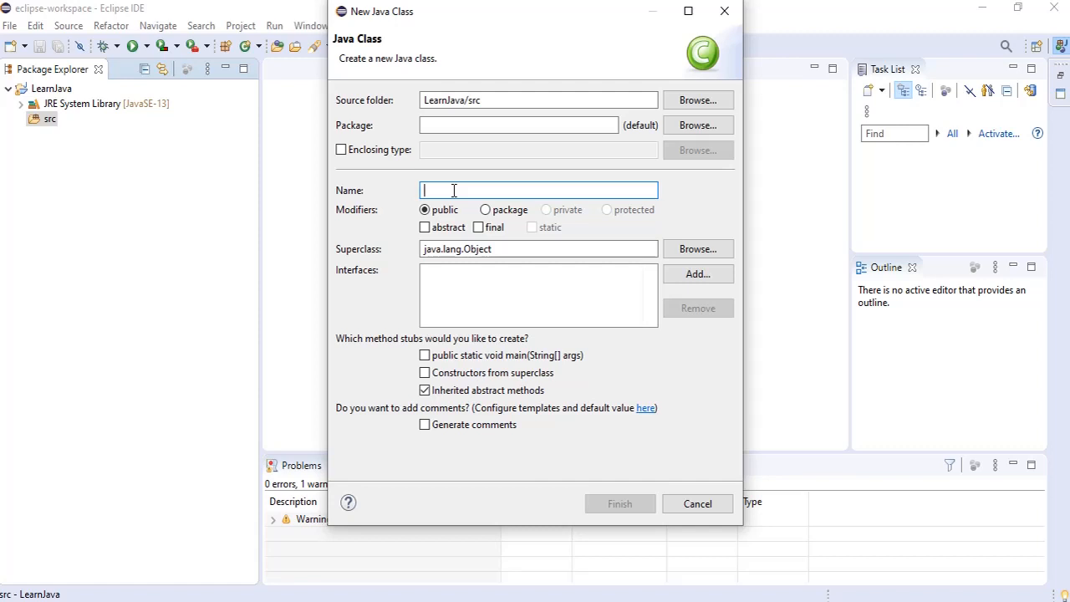
{"action": "type", "text": "Learn"}
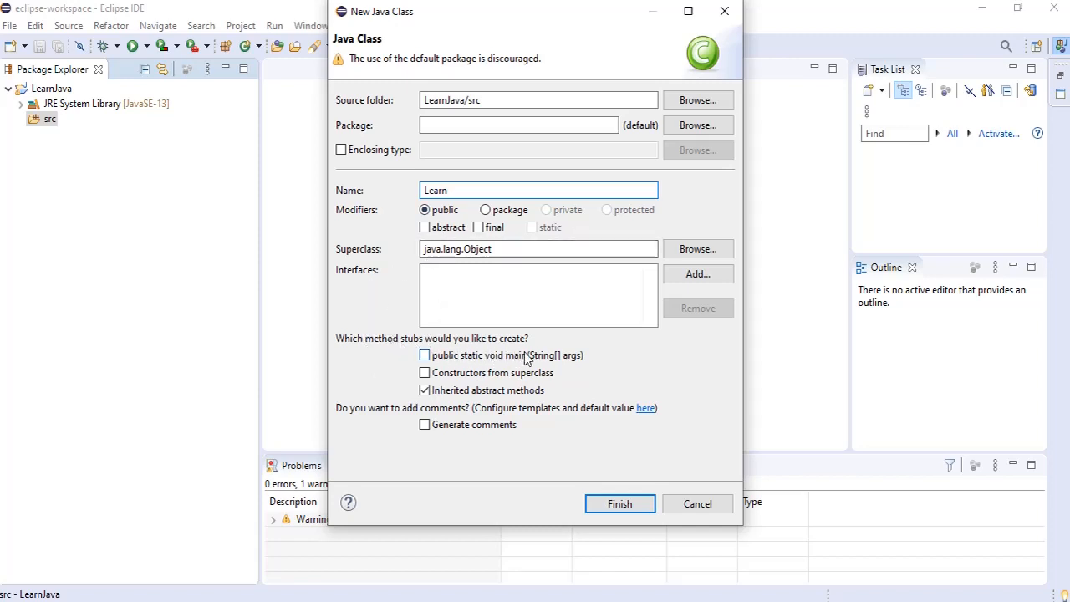
{"action": "left_click", "coordinate": [424, 356]}
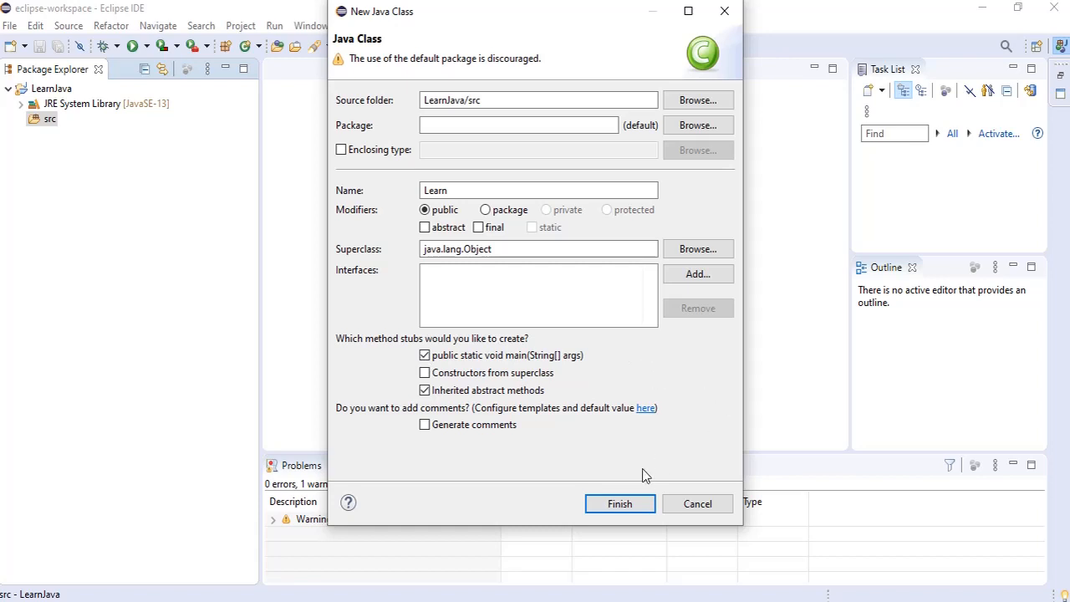
{"action": "left_click", "coordinate": [606, 506]}
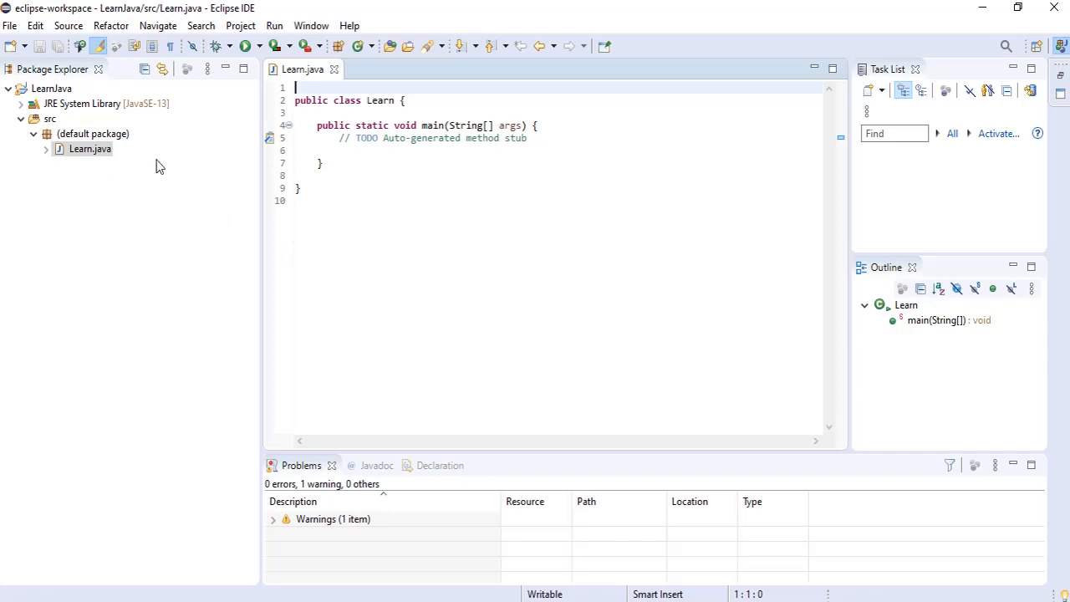
Step: Add an empty System.out.println(); statement inside the main method of Learn.java, below the TODO comment
{"action": "left_click", "coordinate": [73, 149]}
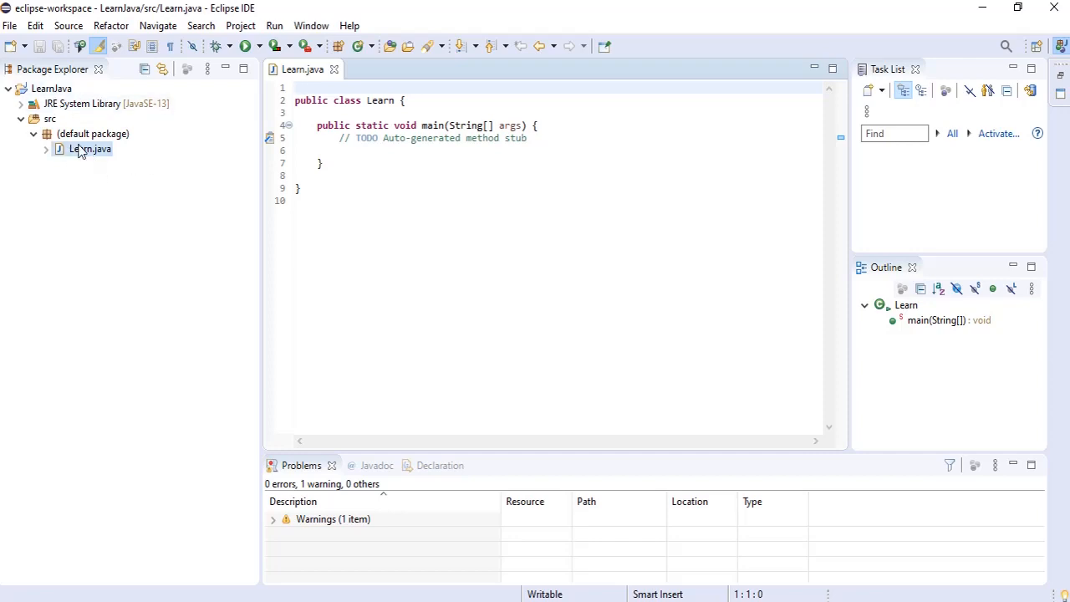
{"action": "left_click", "coordinate": [381, 153]}
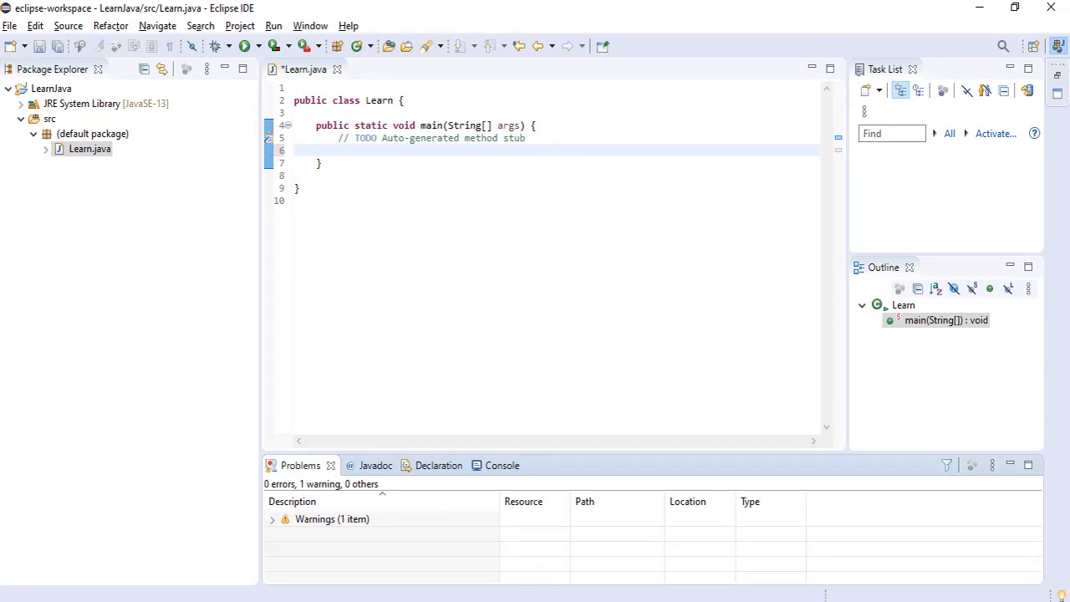
{"action": "left_click", "coordinate": [345, 149]}
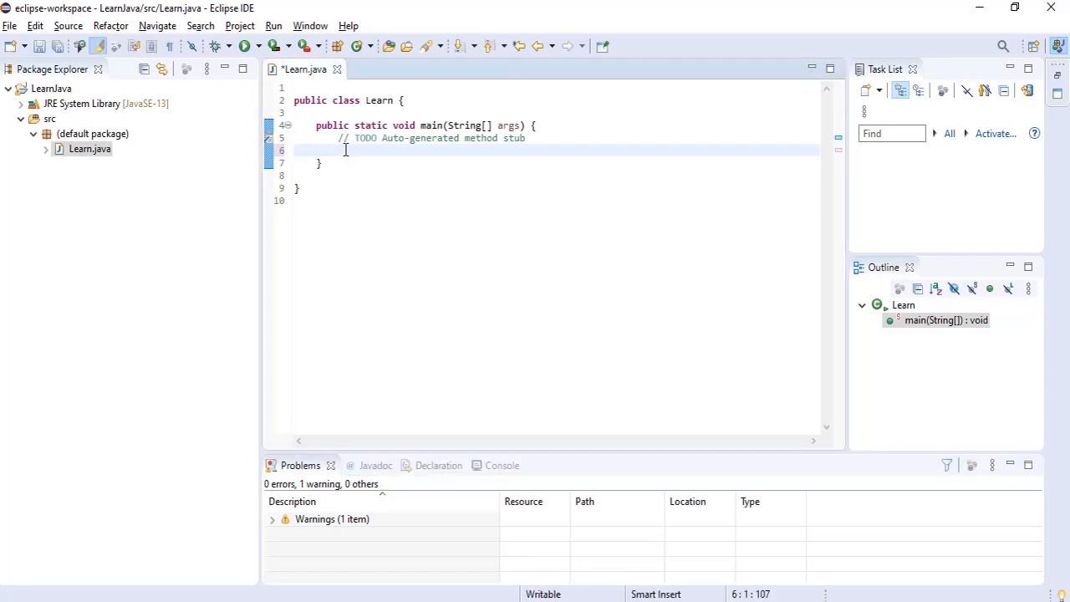
{"action": "key", "text": "Tab"}
{"action": "type", "text": "System"}
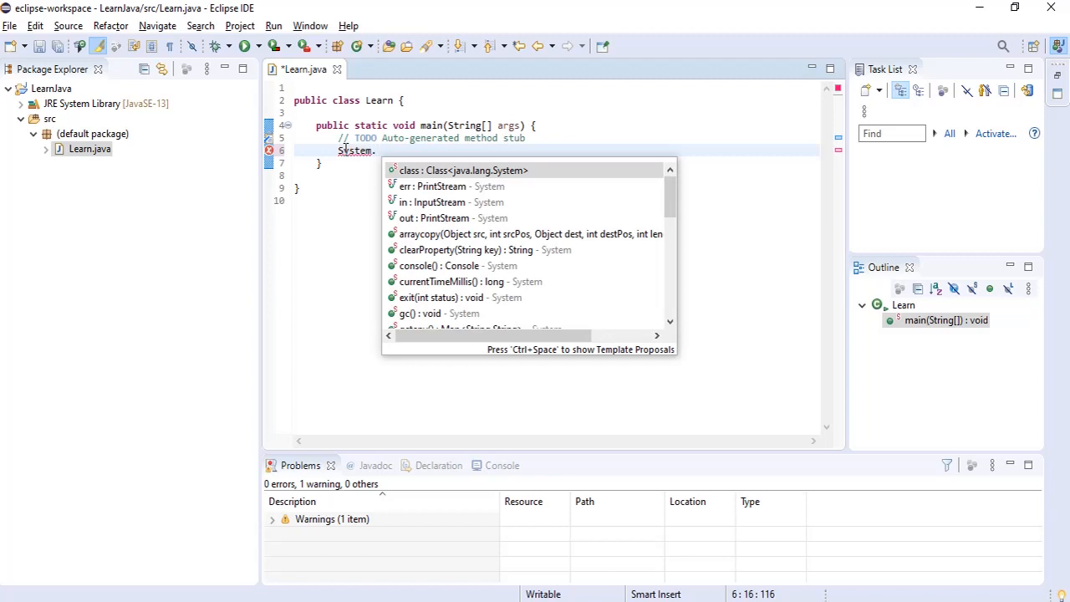
{"action": "type", "text": "out.pr"}
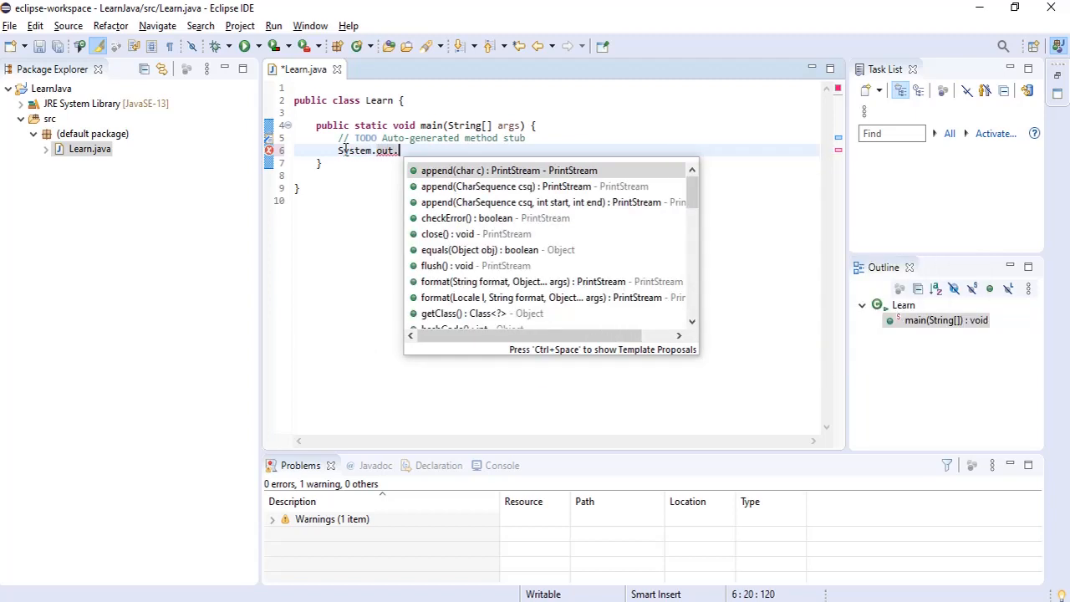
{"action": "type", "text": "inl;"}
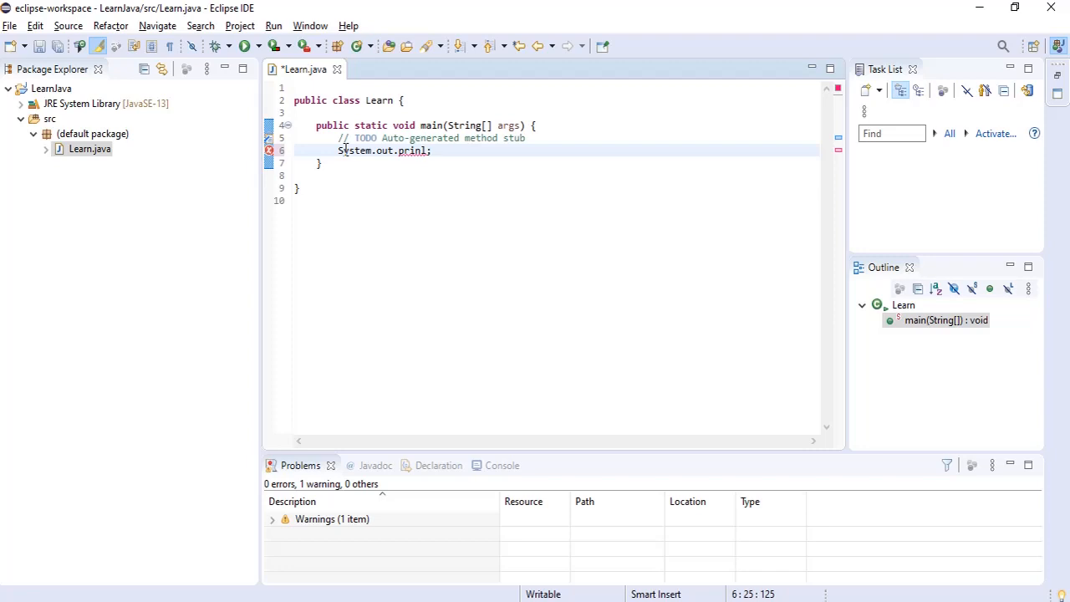
{"action": "key", "text": "BackSpace"}
{"action": "type", "text": "l"}
{"action": "key", "text": "BackSpace"}
{"action": "type", "text": "tln"}
{"action": "key", "text": "ctrl+space"}
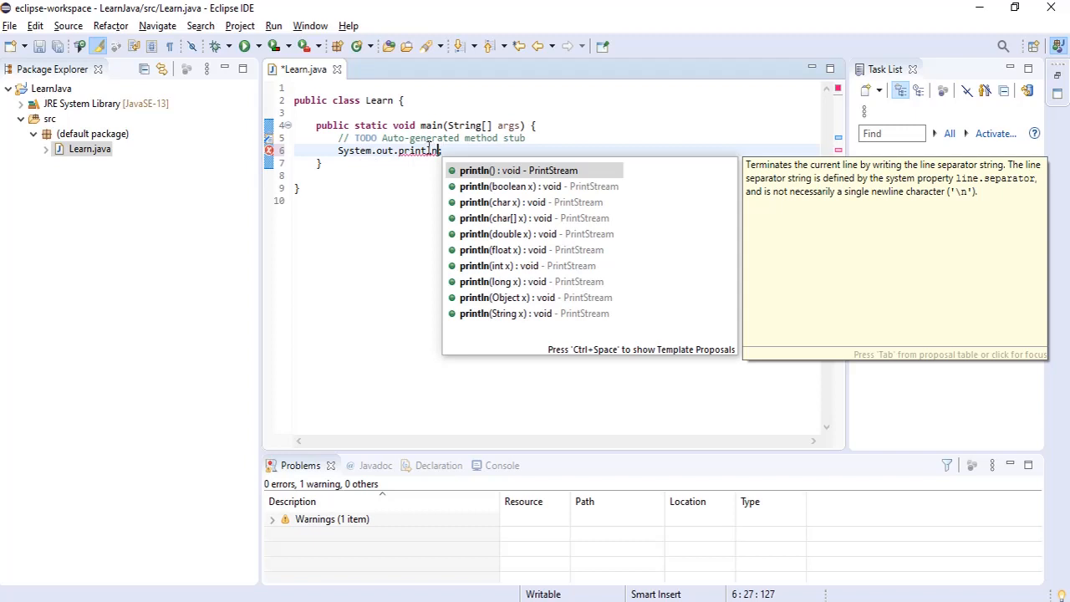
{"action": "double_click", "coordinate": [518, 171]}
{"action": "type", "text": ";"}
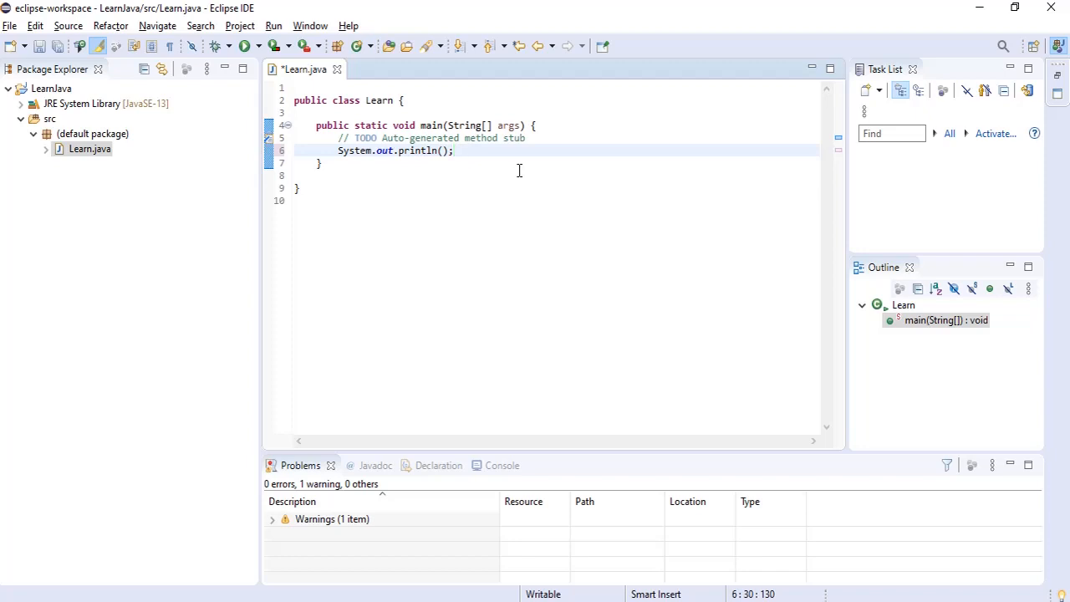
Step: Insert the string "JAVA for TESTERS" as the argument of the println statement
{"action": "key", "text": "Left"}
{"action": "key", "text": "Left"}
{"action": "type", "text": "\"JAVA for TESTERS"}
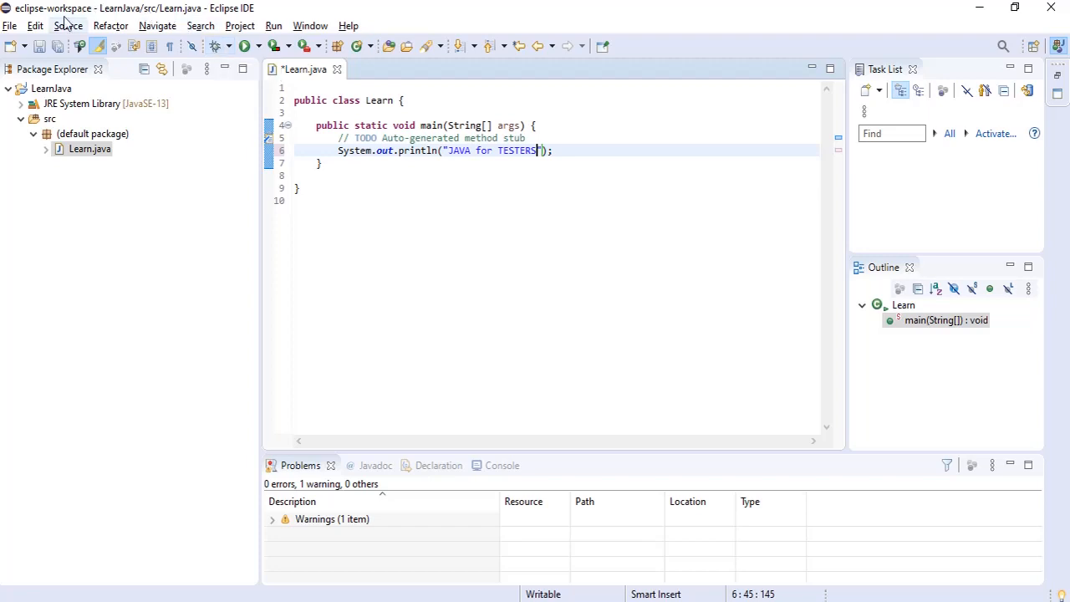
Step: Save Learn.java and run the program
{"action": "left_click", "coordinate": [43, 47]}
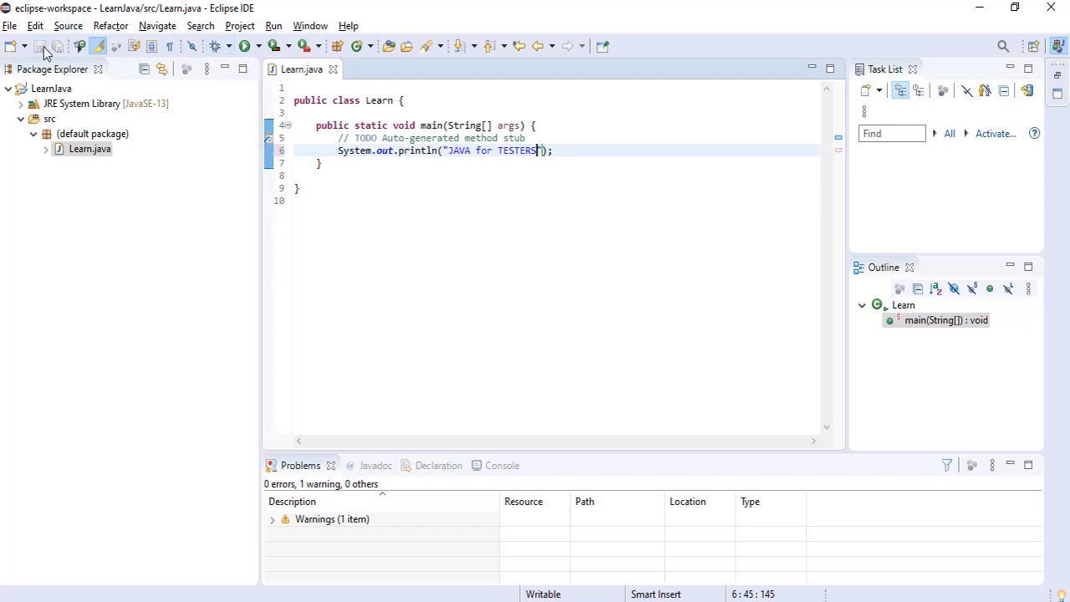
{"action": "left_click", "coordinate": [245, 52]}
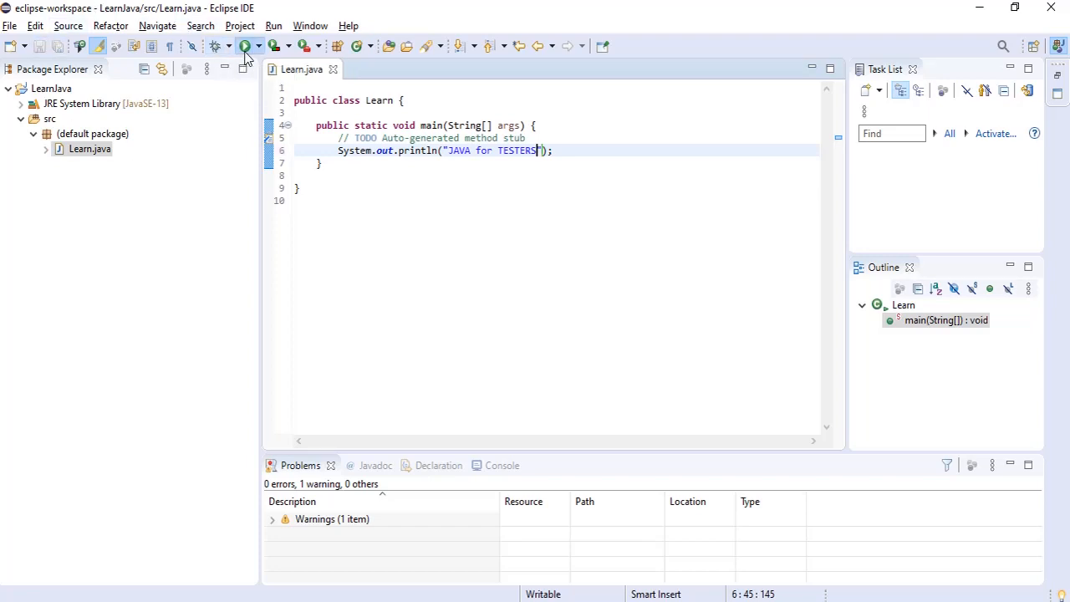